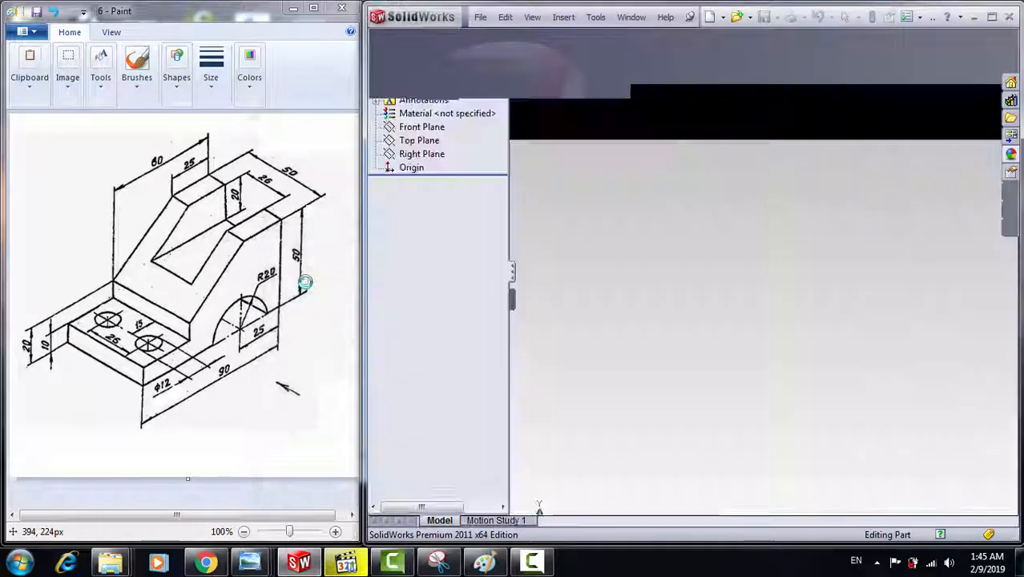
Sketch a closed stepped side profile with a sloped front on the Right Plane from the origin, about 95 mm long and 75 mm high.
left_click(417, 228)
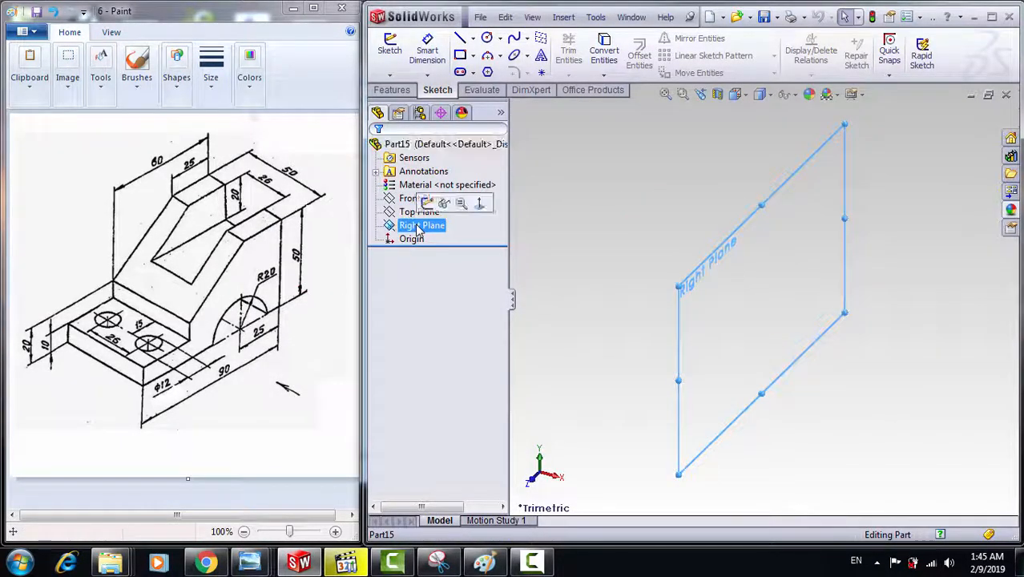
left_click(438, 205)
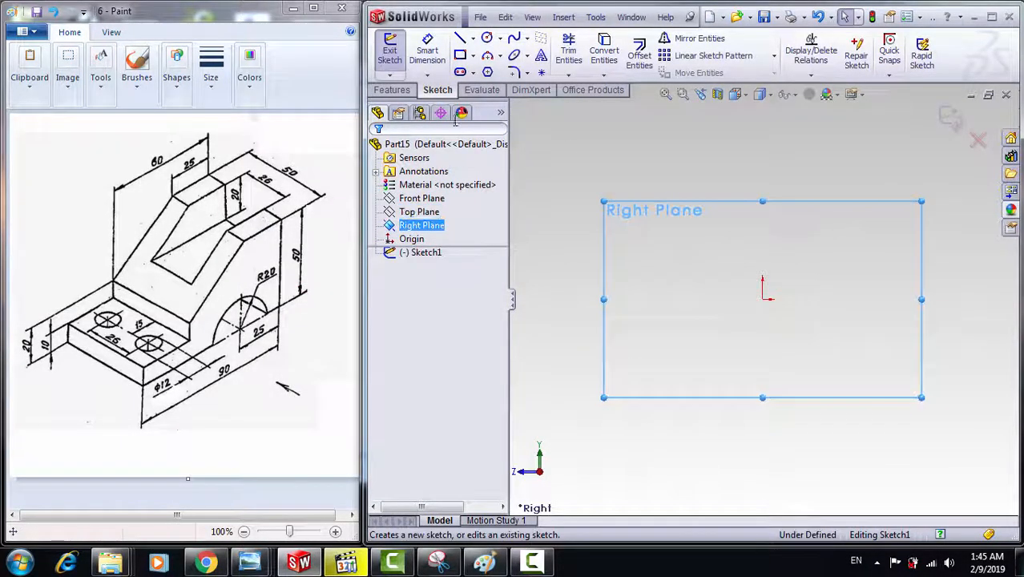
left_click(461, 40)
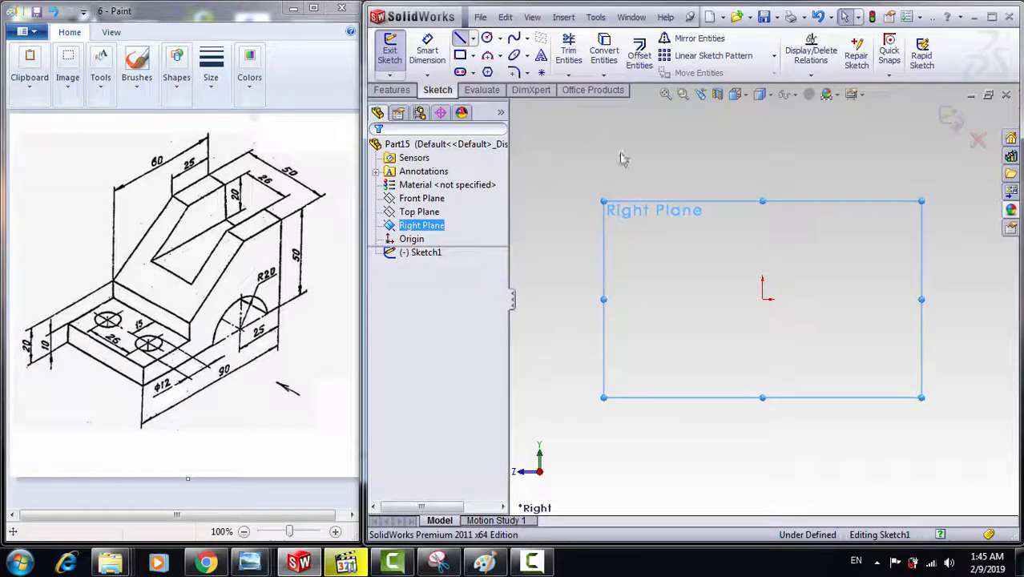
left_click(763, 300)
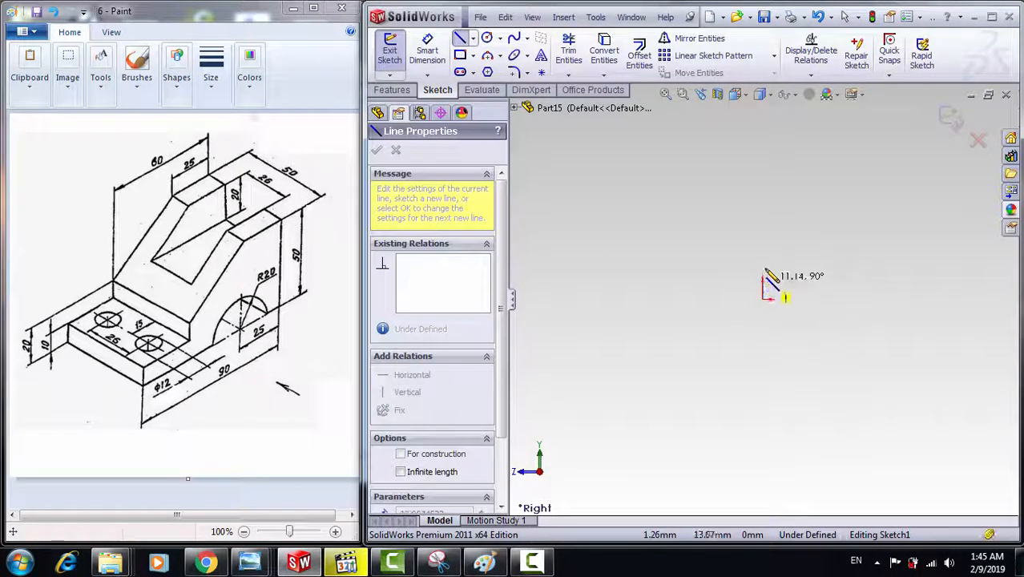
left_click(762, 167)
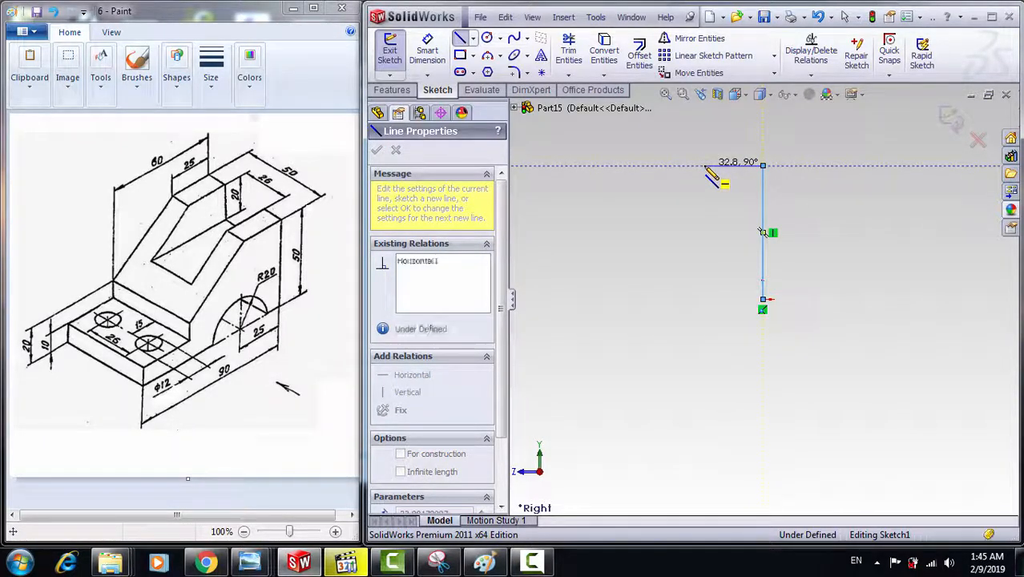
left_click(703, 167)
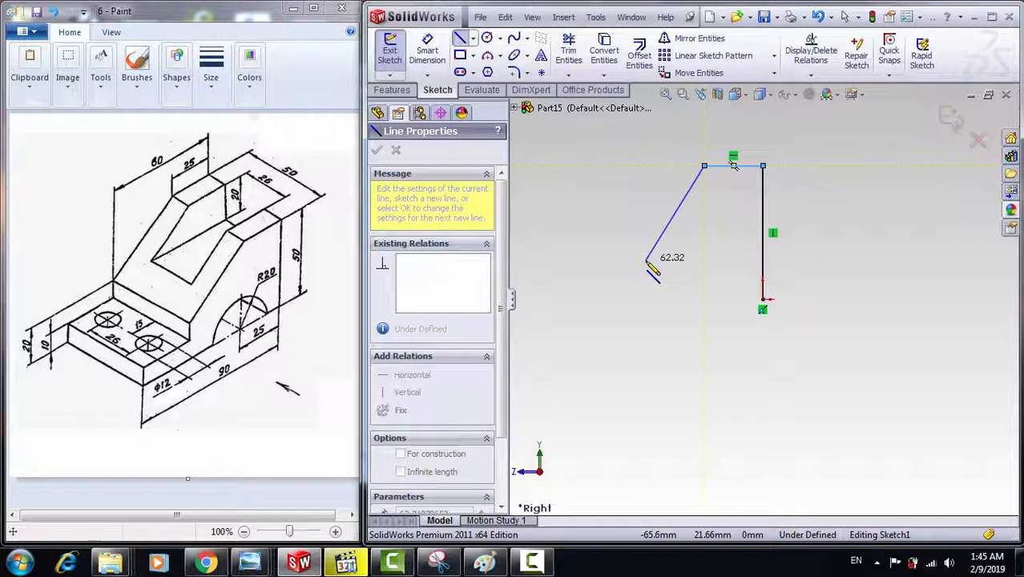
left_click(646, 261)
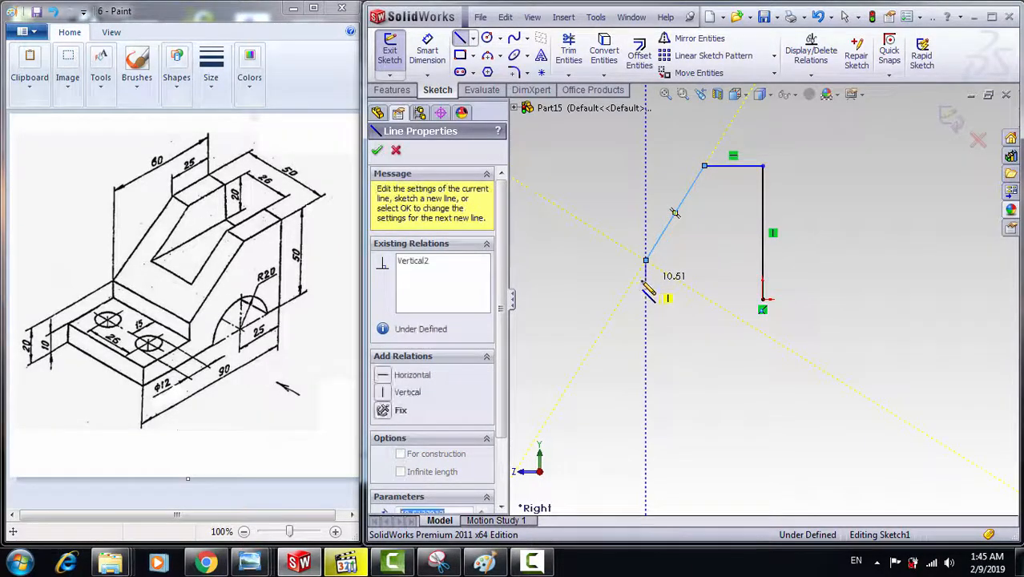
left_click(645, 278)
left_click(594, 279)
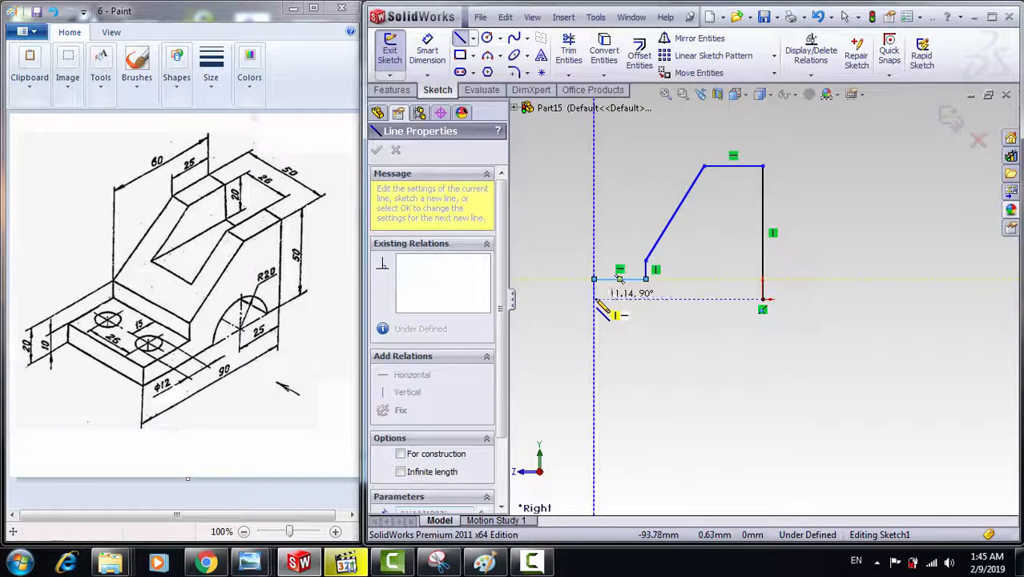
left_click(593, 299)
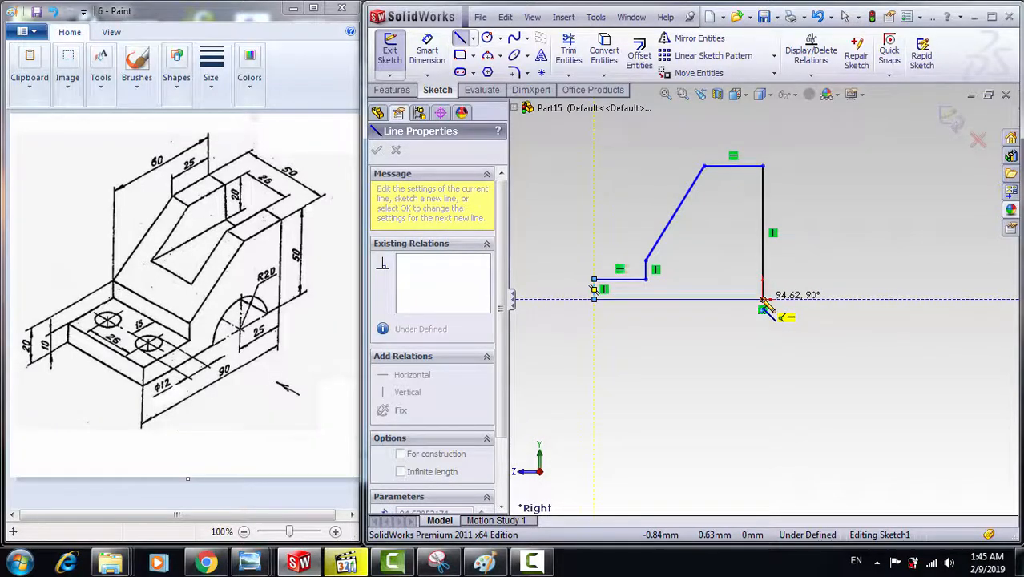
left_click(762, 299)
key("Escape")
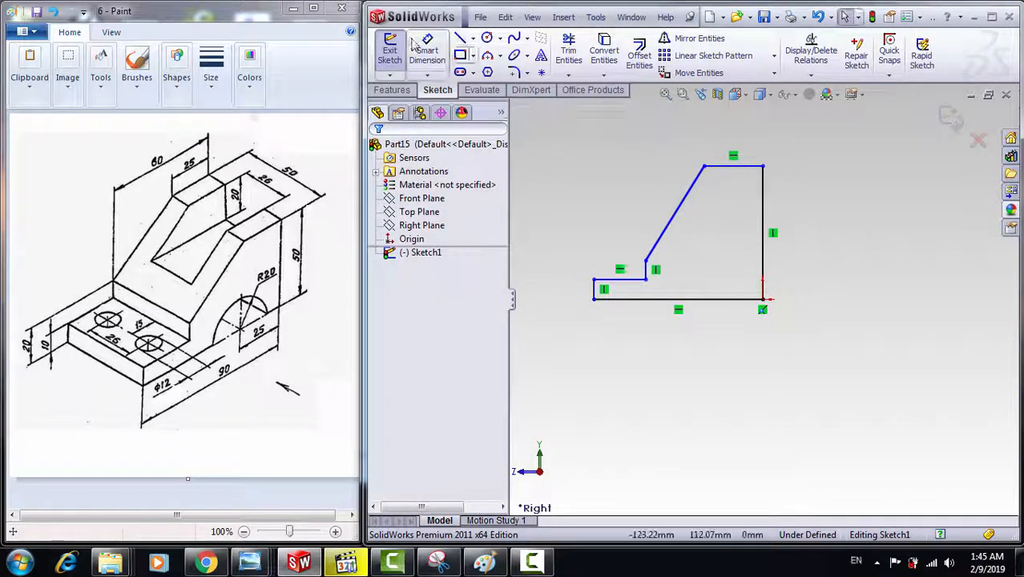
Dimension the profile's top horizontal edge to 25 mm.
left_click(425, 50)
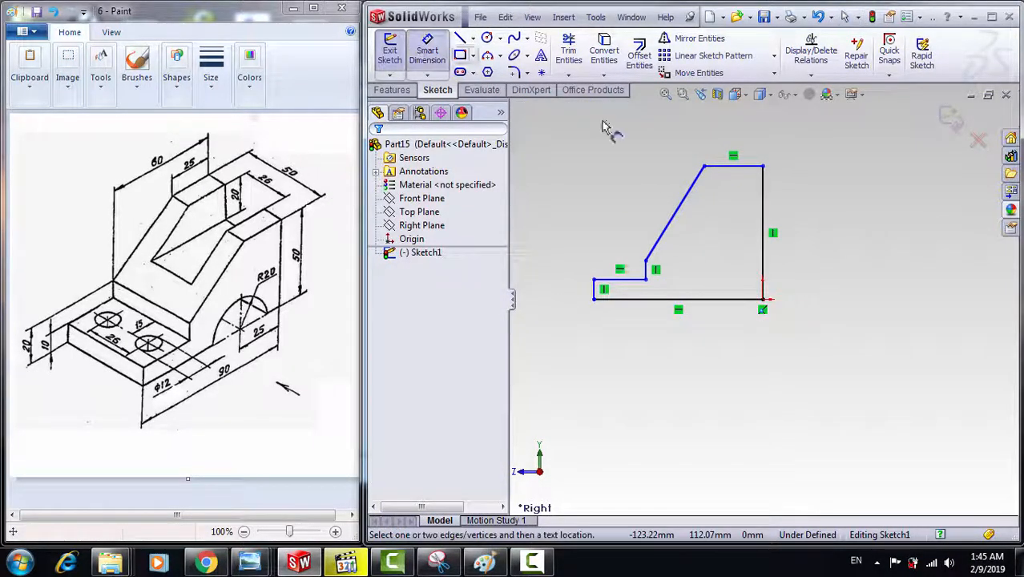
left_click(735, 161)
left_click(743, 142)
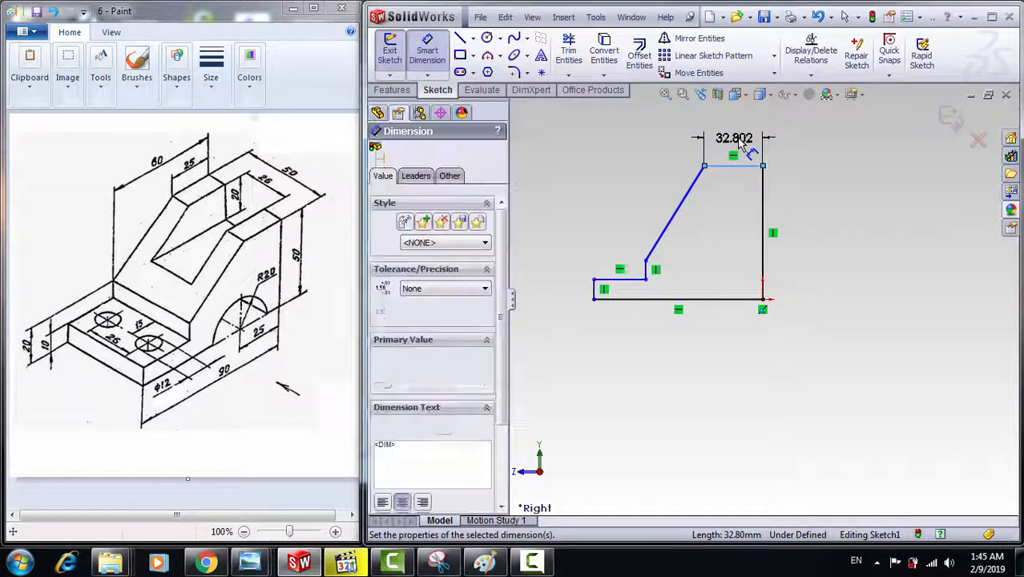
type("25")
key("Return")
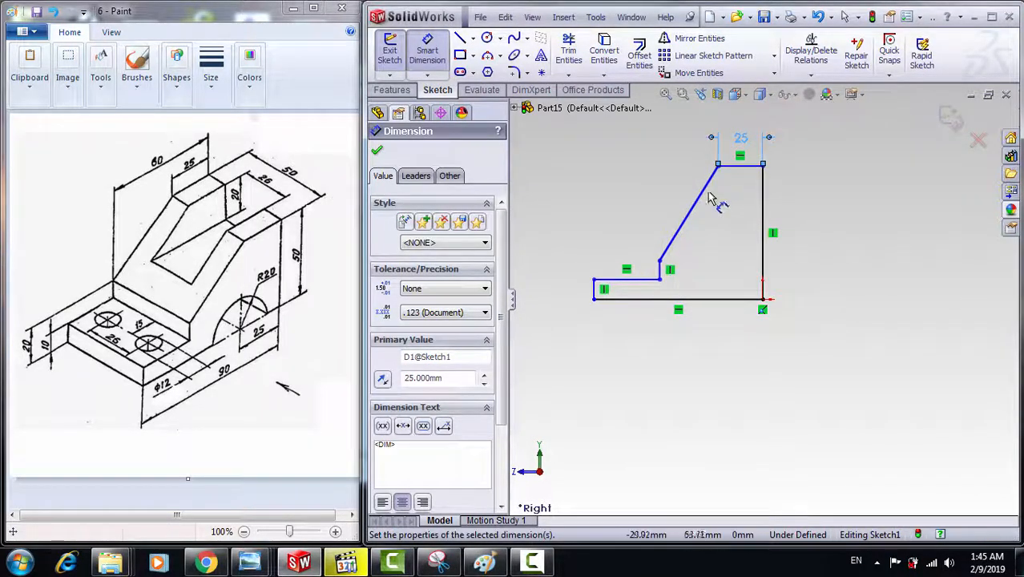
Dimension the horizontal distance between the short vertical step edge and the tall vertical edge at the origin to 60 mm.
left_click(659, 269)
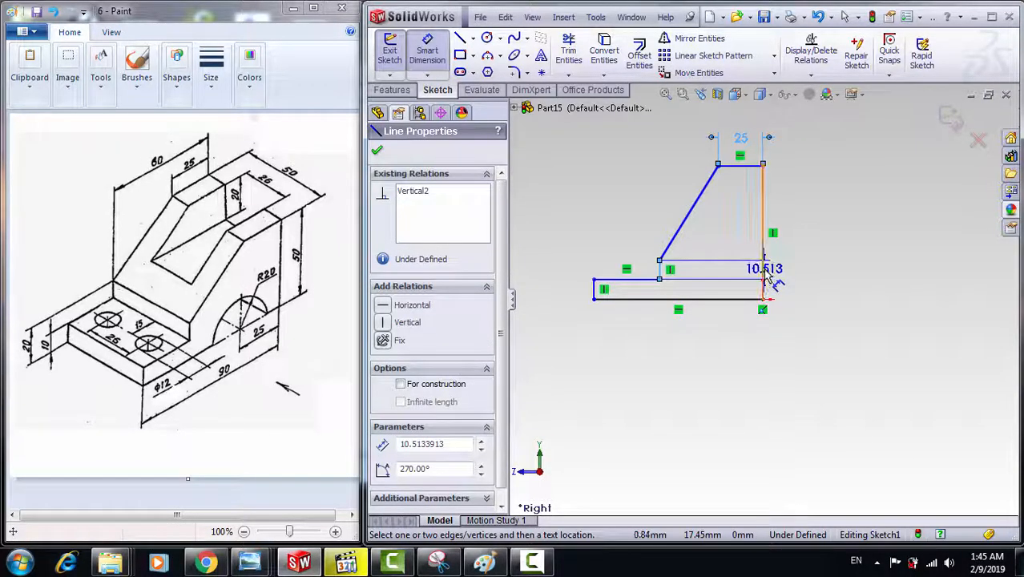
left_click(761, 242)
scroll(761, 159, "up", 2)
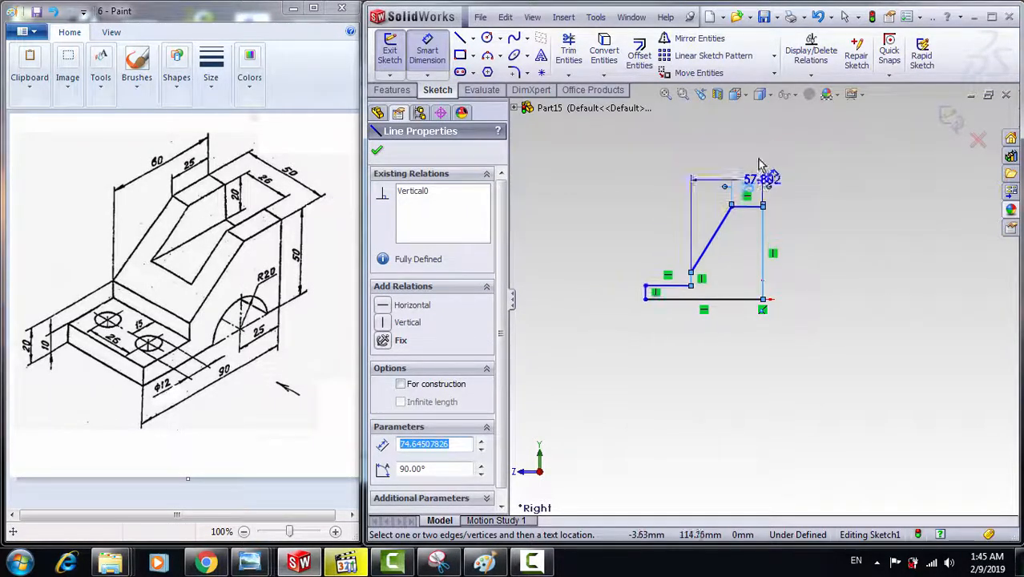
left_click(748, 162)
type("60")
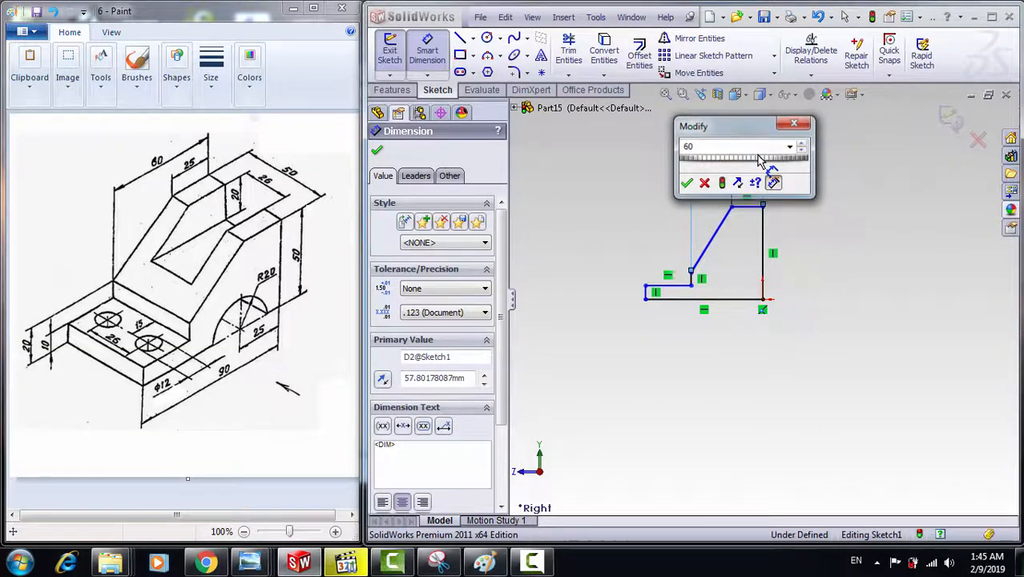
key("Return")
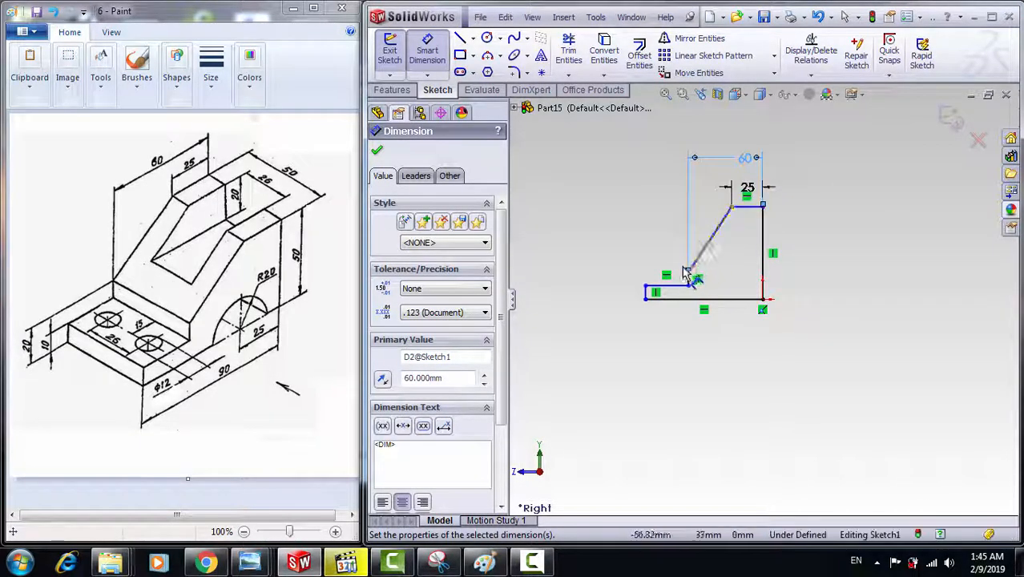
Dimension the height of the slope's lower endpoint above the base line to 20 mm.
scroll(697, 278, "down", 5)
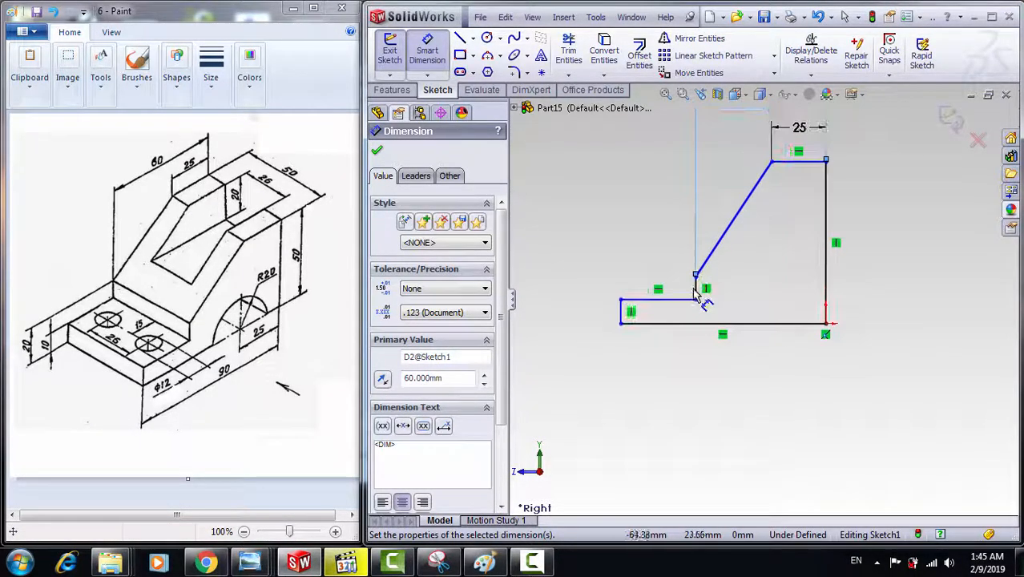
left_click(700, 279)
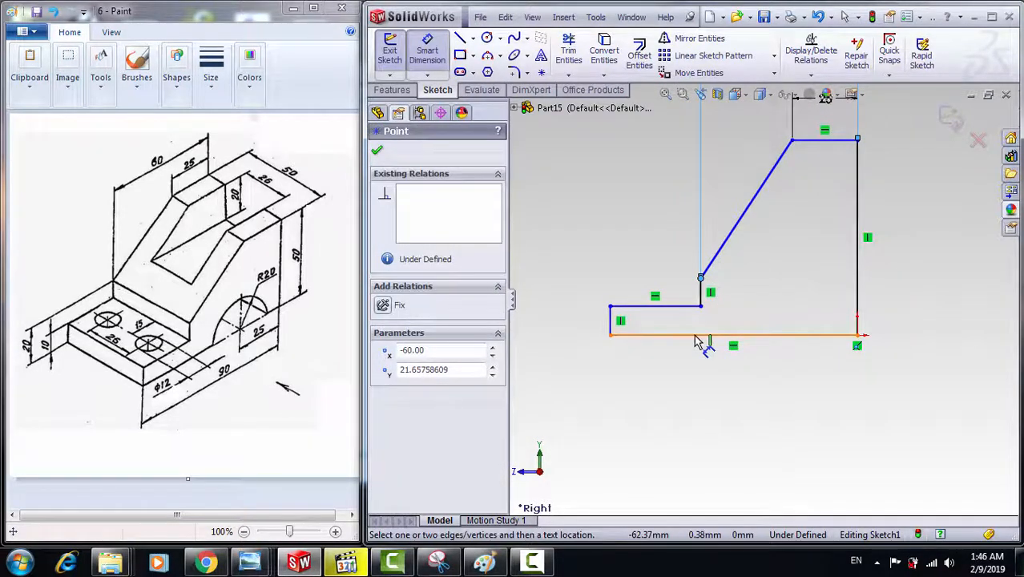
left_click(702, 334)
left_click(563, 318)
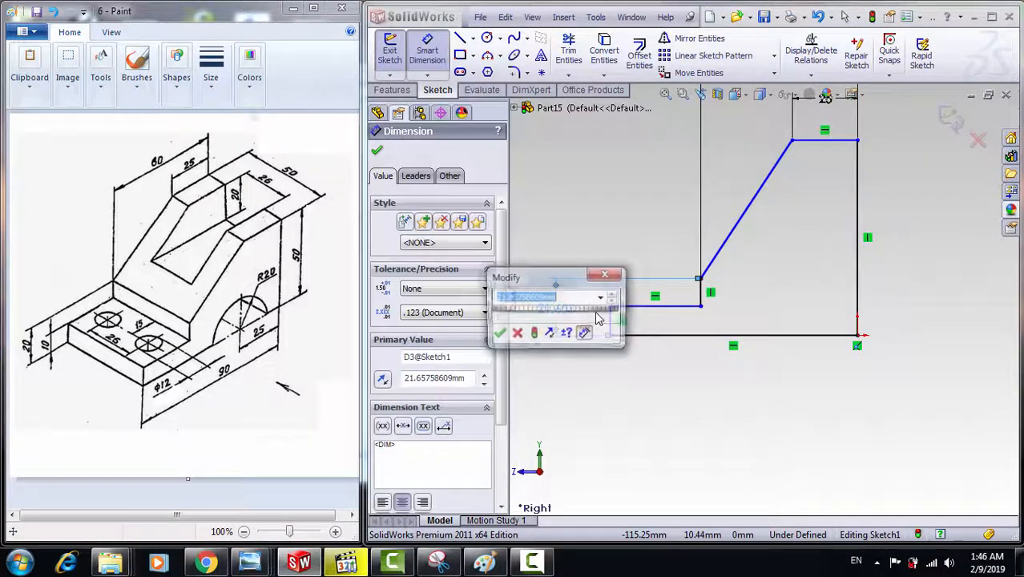
type("20")
key("Return")
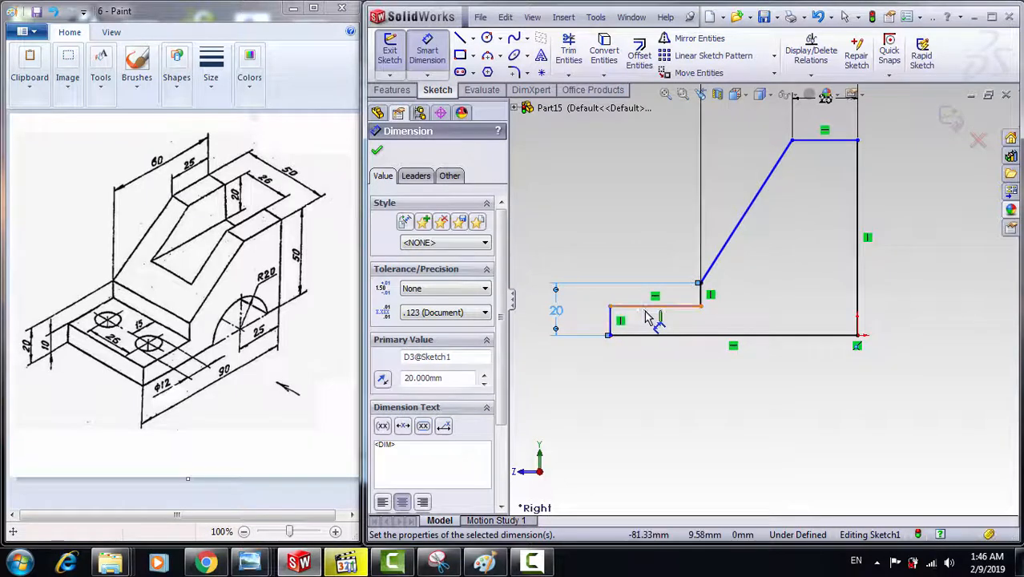
Dimension the height of the low step's horizontal edge above the base line to 10 mm.
left_click(646, 307)
left_click(680, 336)
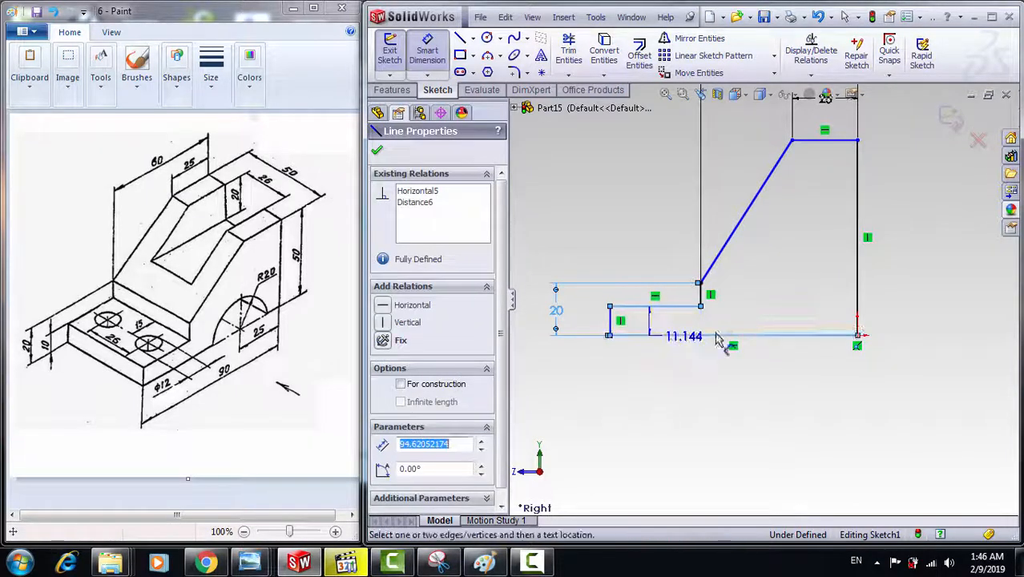
left_click(745, 320)
type("10")
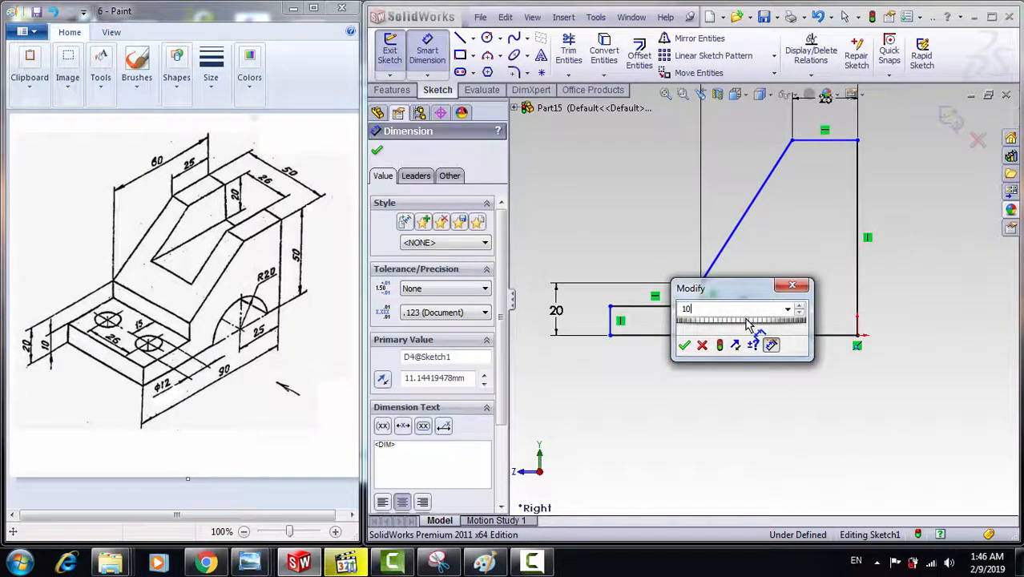
key("Return")
Dimension the profile's overall length to 90 mm and its tall vertical edge to 50 mm.
scroll(785, 324, "up", 2)
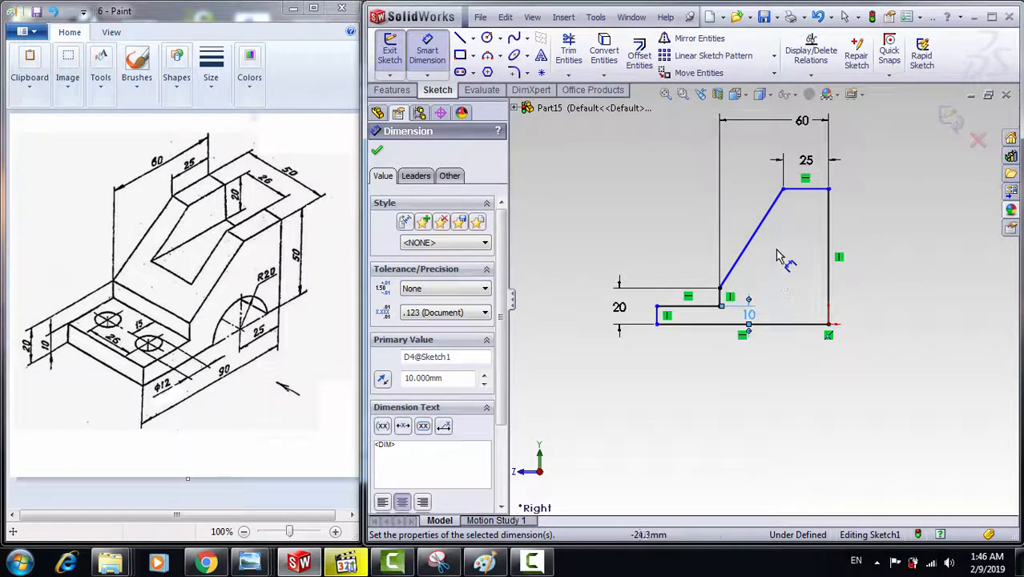
scroll(775, 225, "up", 1)
scroll(774, 225, "down", 1)
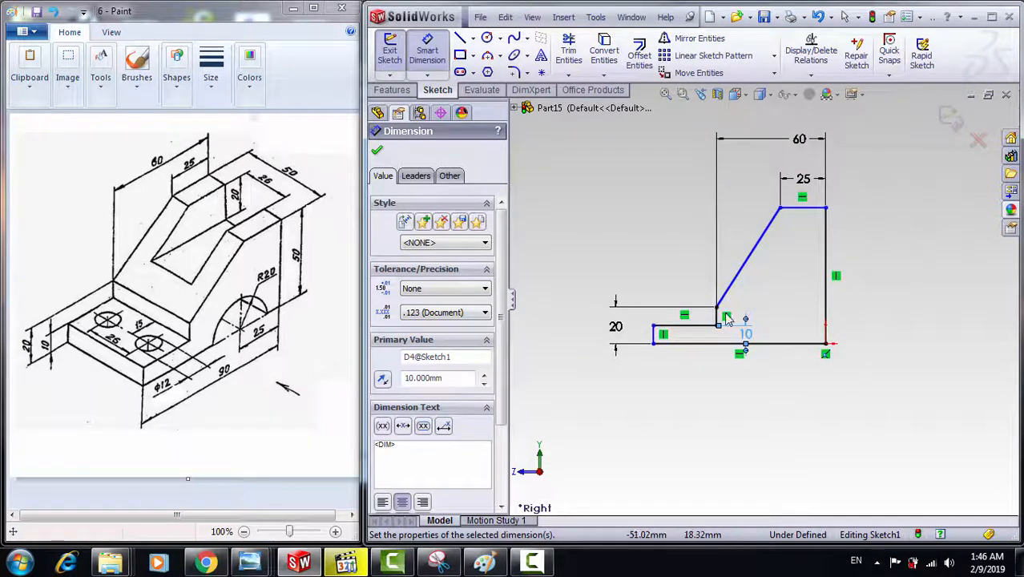
left_click(654, 337)
left_click(825, 312)
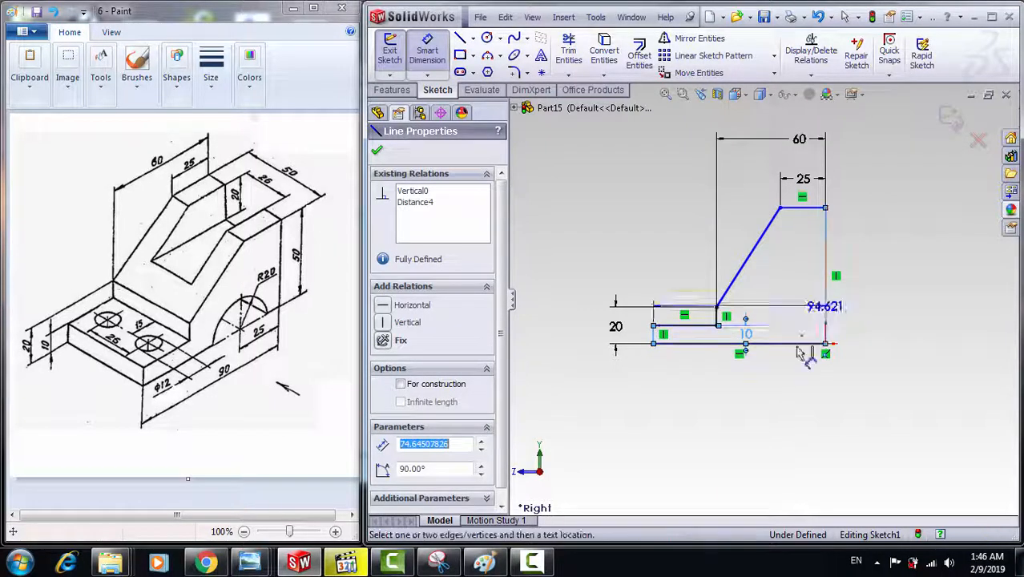
left_click(771, 404)
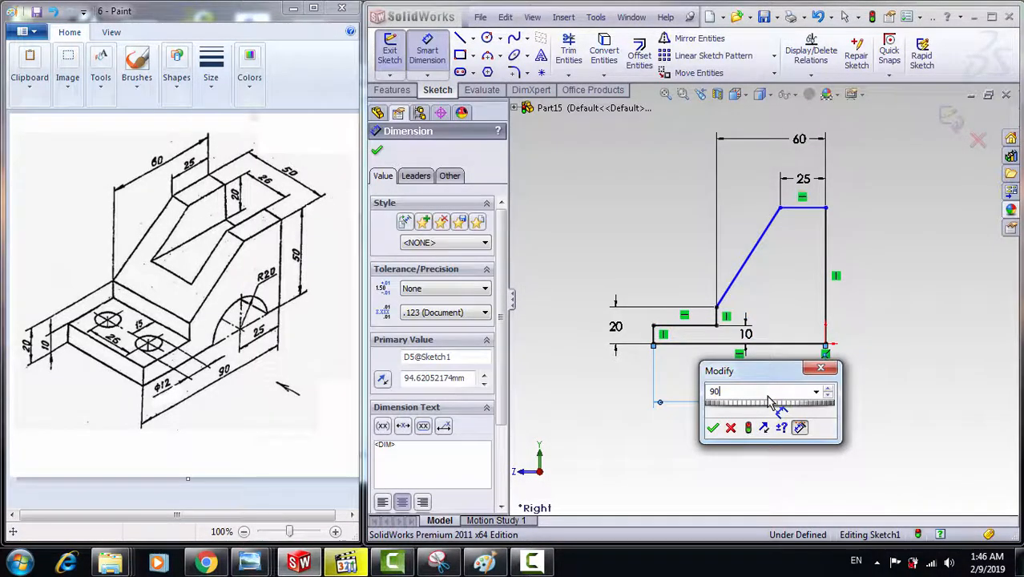
key("Return")
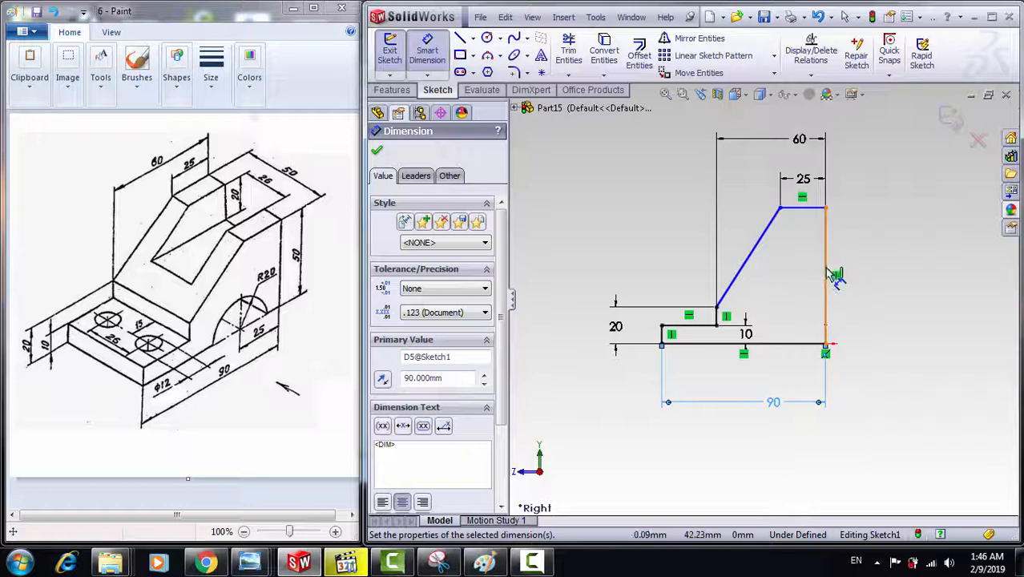
left_click(830, 274)
left_click(875, 276)
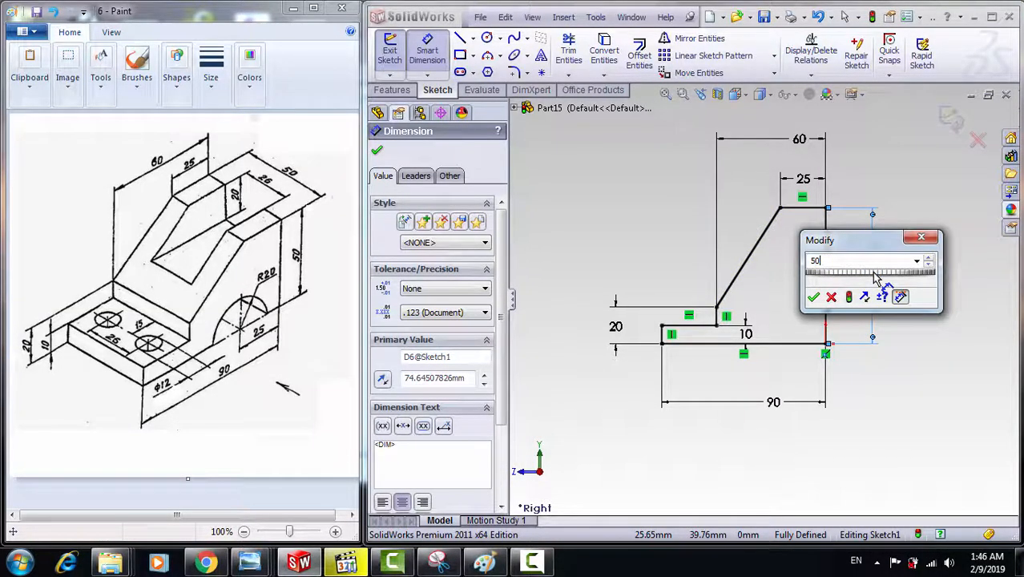
key("Return")
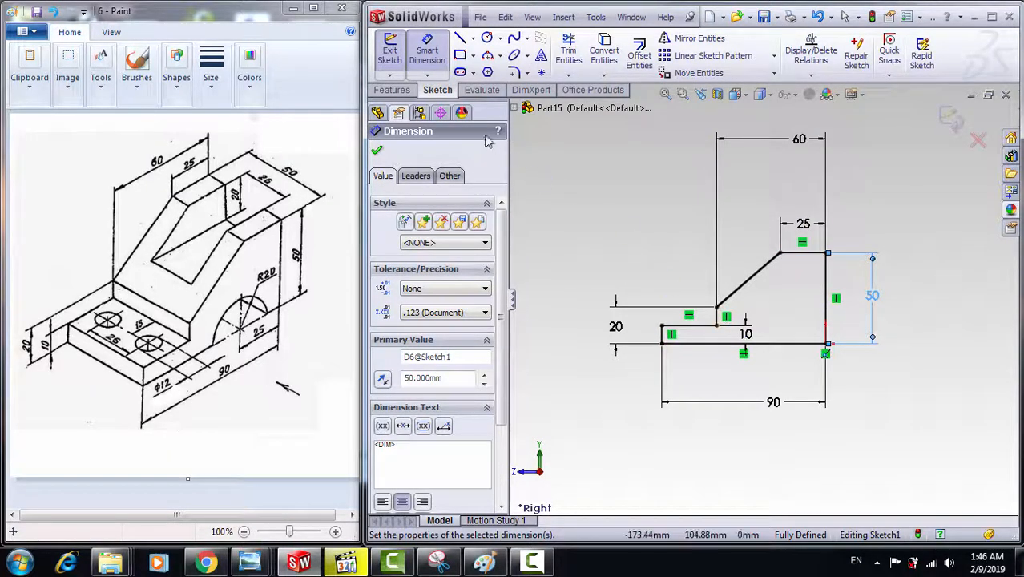
Extrude the side profile as a solid boss with the Mid Plane end condition and a depth of 50 mm.
left_click(394, 89)
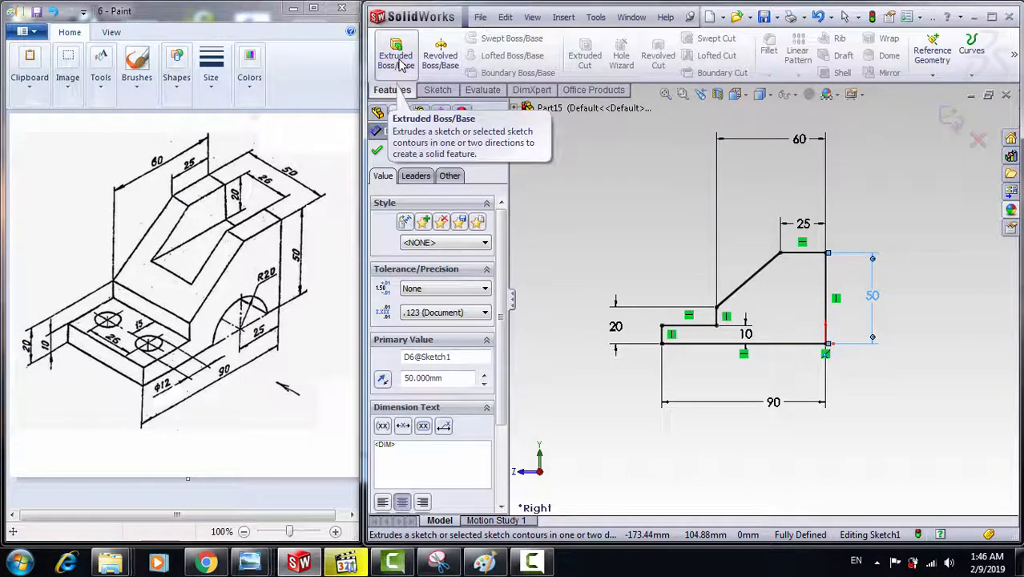
left_click(395, 58)
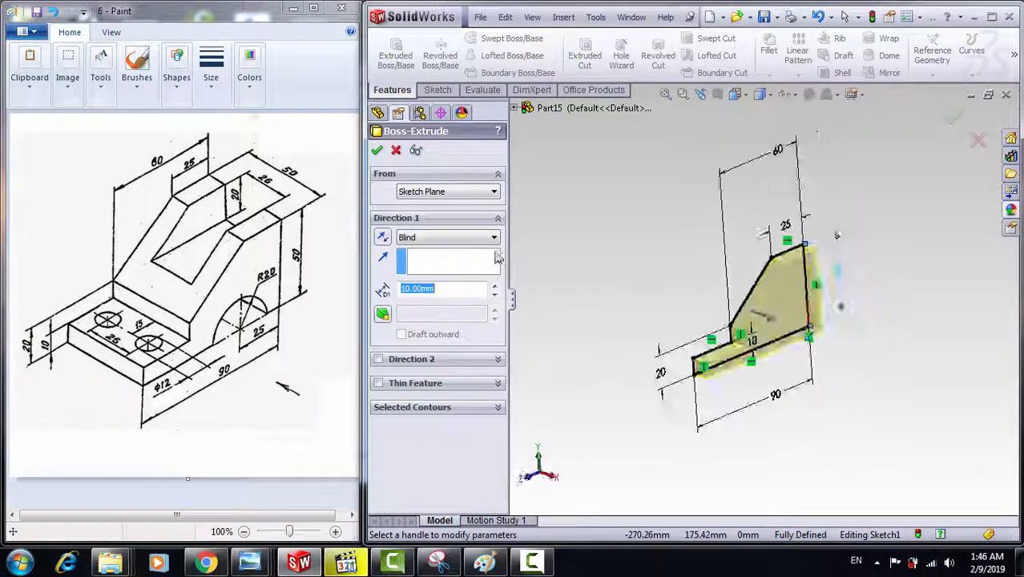
left_click(477, 239)
left_click(463, 297)
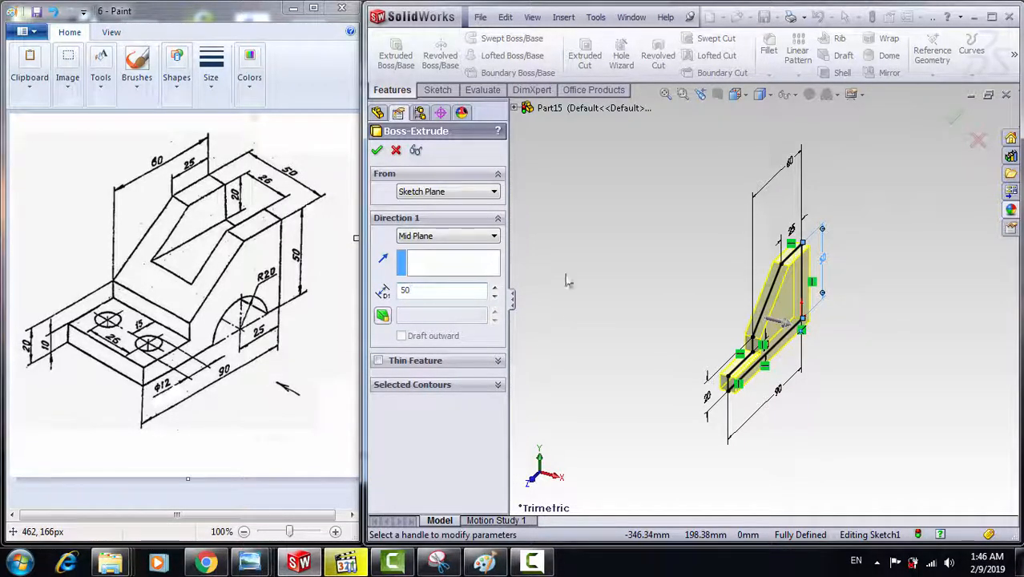
type("50")
key("Return")
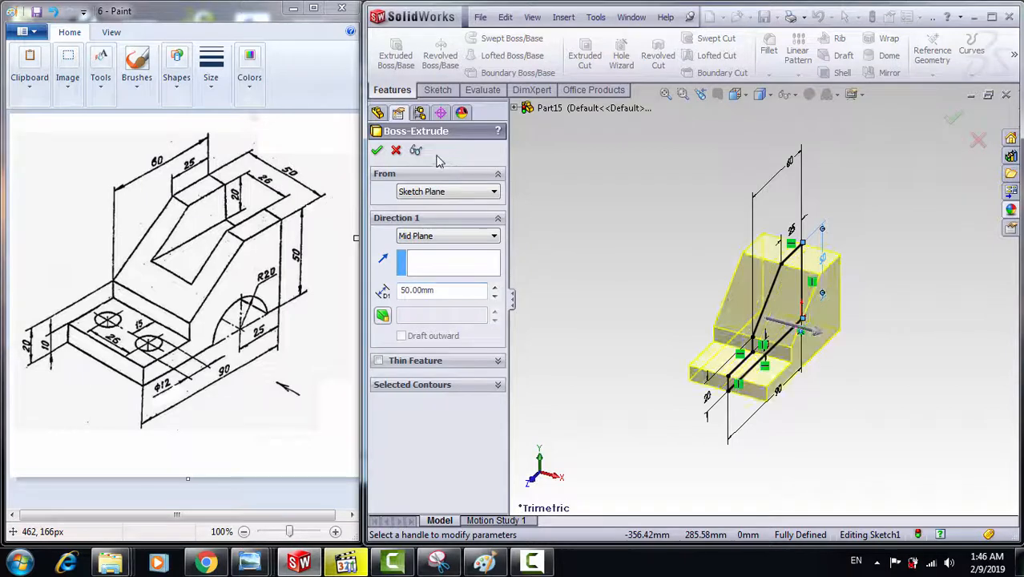
left_click(381, 152)
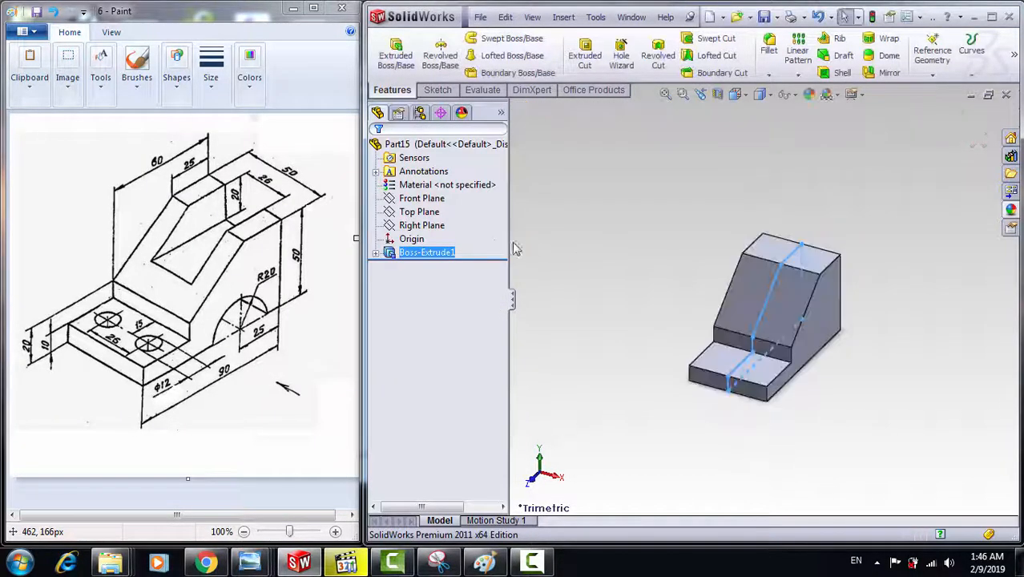
On the Right Plane, sketch a horizontal line about 45 mm long from the tall vertical edge to the sloped edge.
left_click(424, 228)
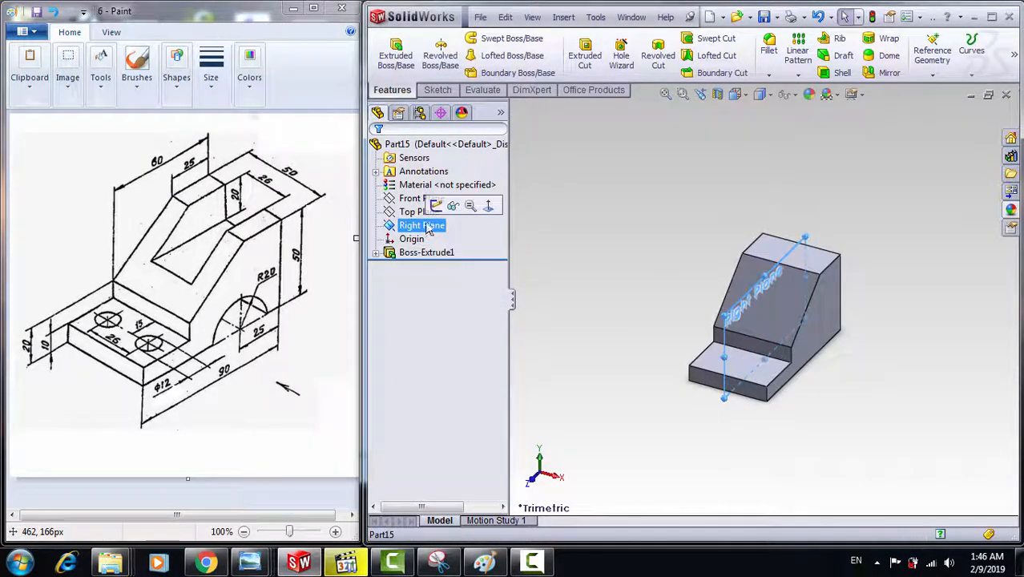
left_click(435, 206)
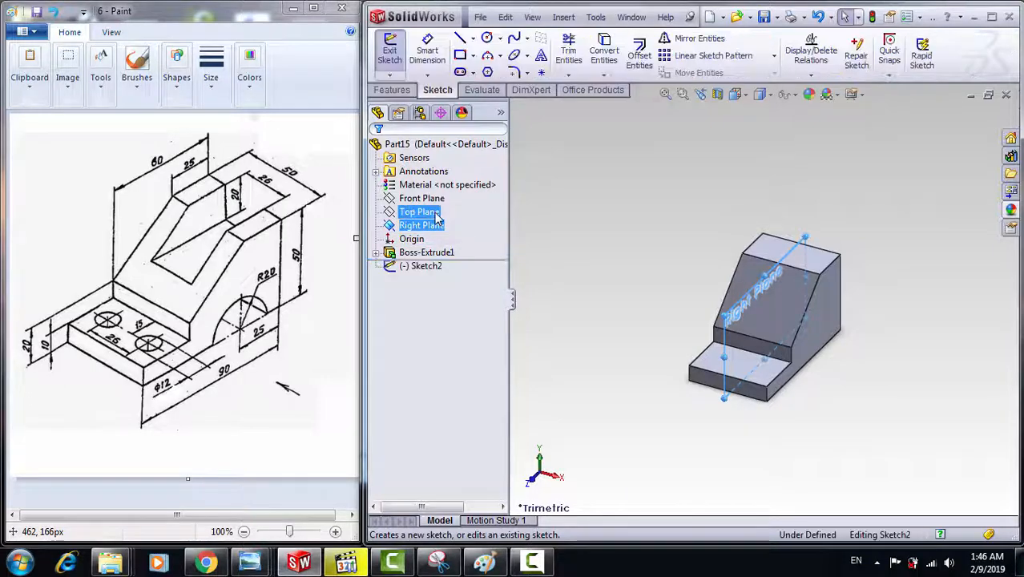
left_click(735, 98)
left_click(789, 144)
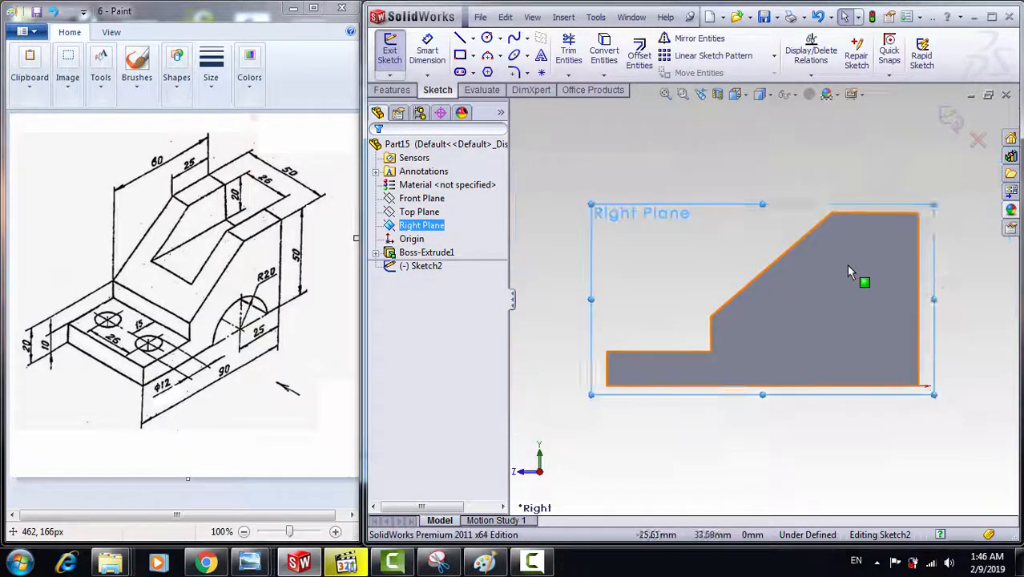
left_click(464, 43)
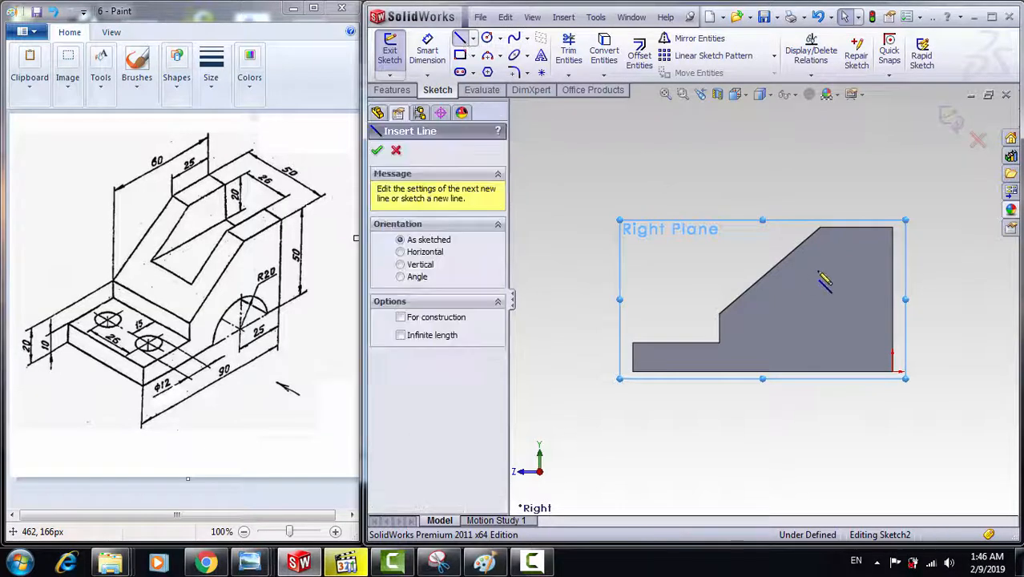
left_click(892, 282)
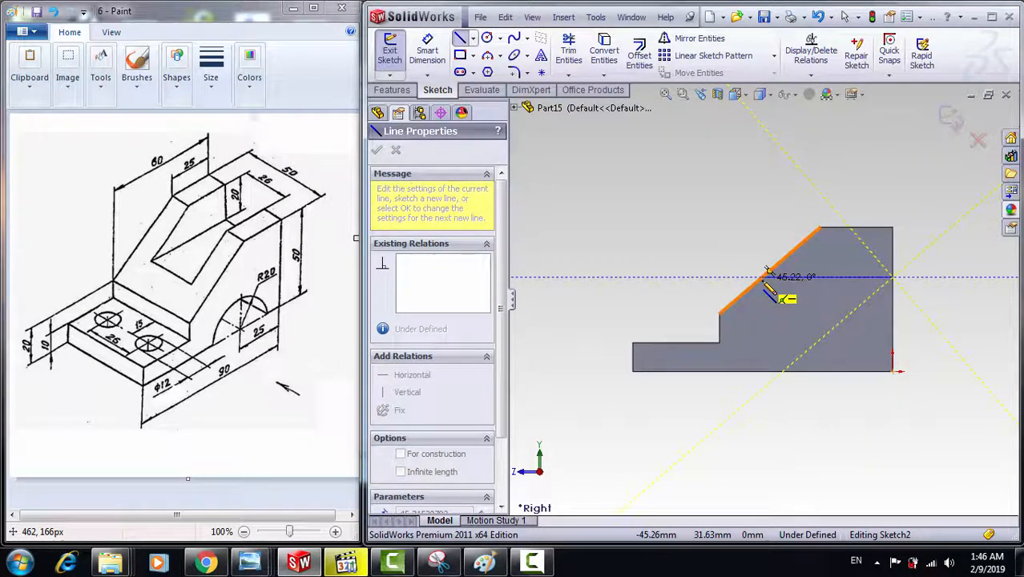
left_click(762, 277)
key("Escape")
key("Escape")
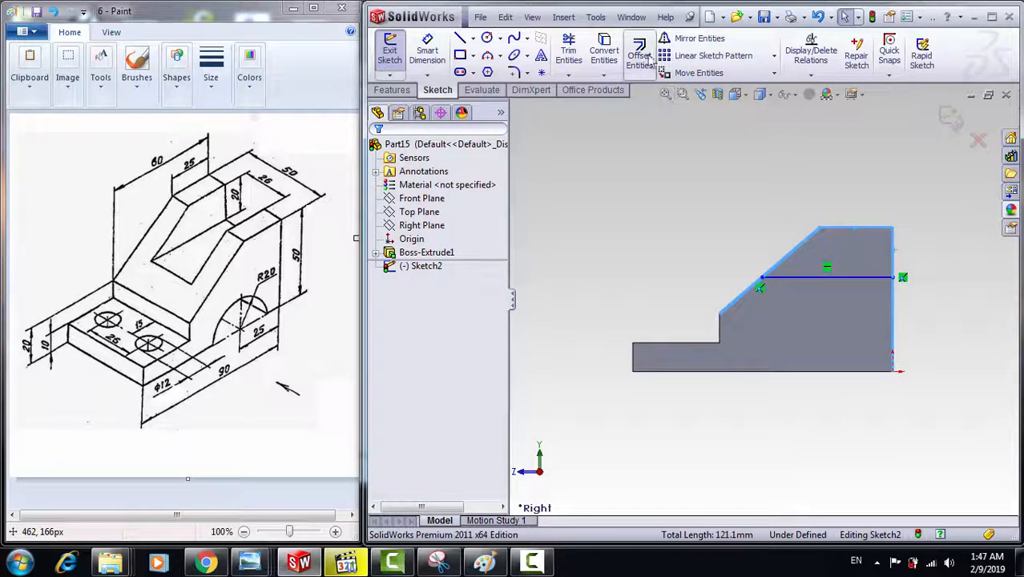
Convert the slope, top and tall vertical edges into sketch lines and trim their portions below the horizontal line.
left_click(617, 52)
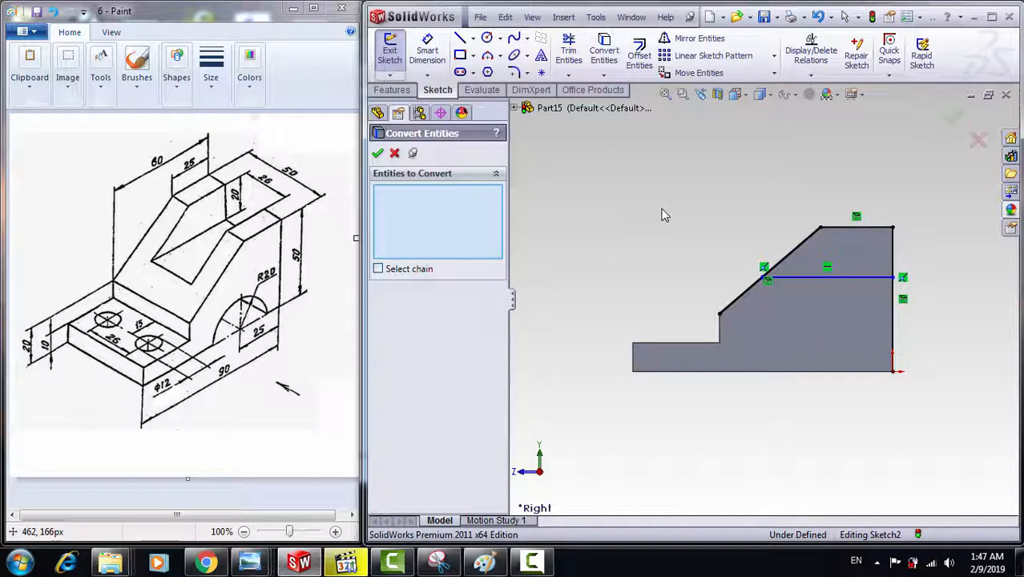
left_click(568, 52)
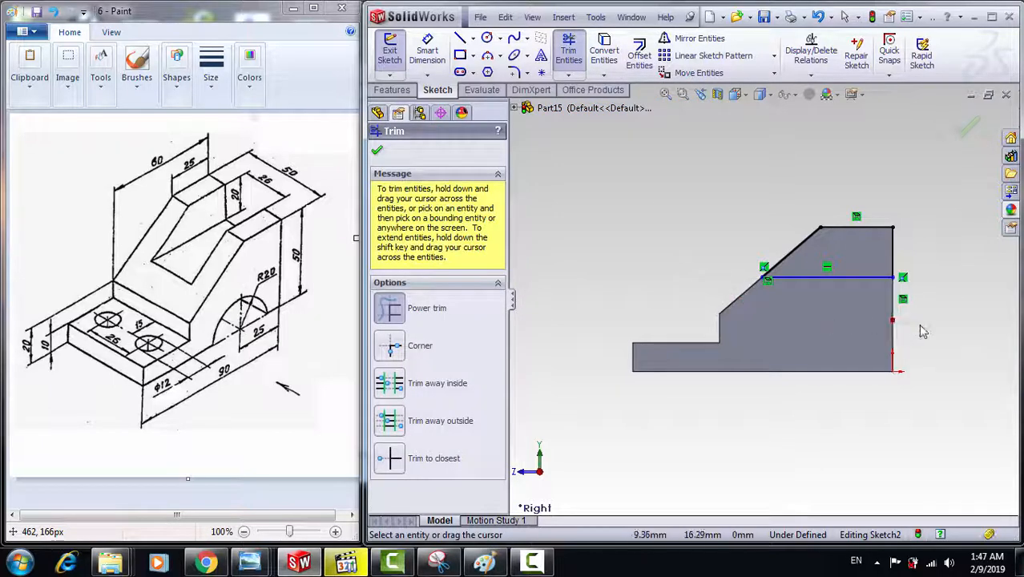
Dimension the distance between the top edge and the horizontal sketch line to 20 mm.
left_click(429, 49)
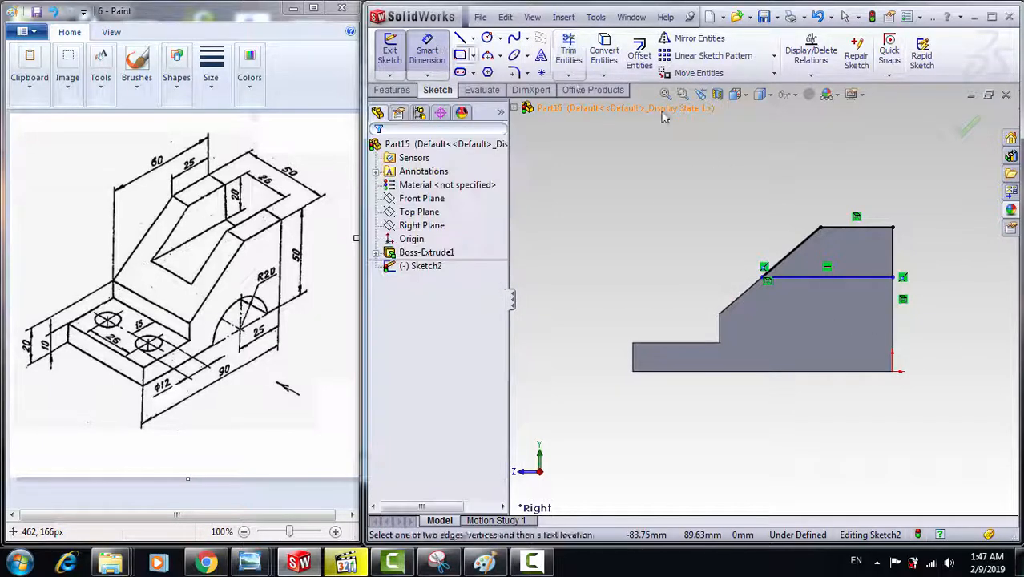
left_click(869, 229)
left_click(867, 279)
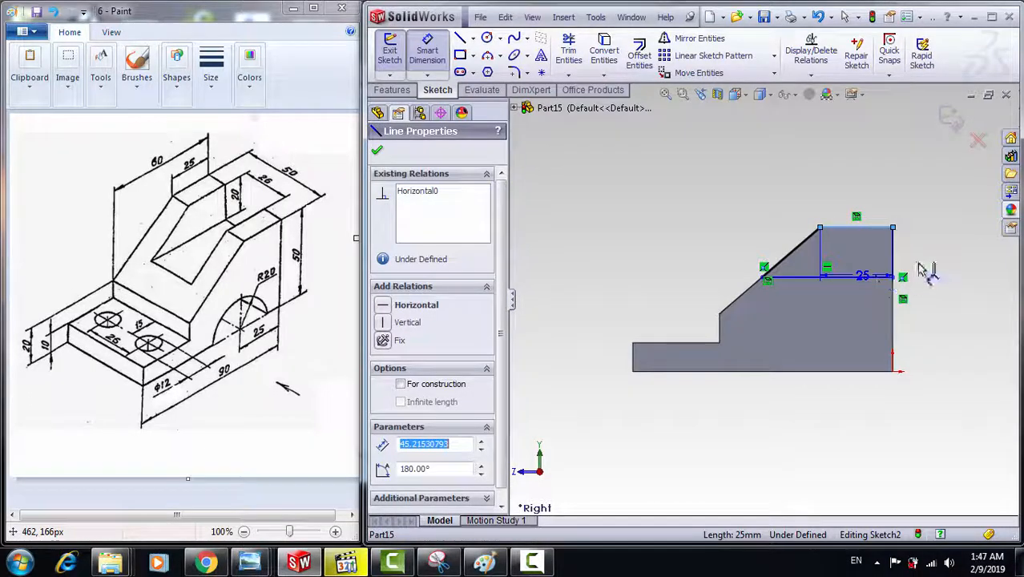
left_click(944, 262)
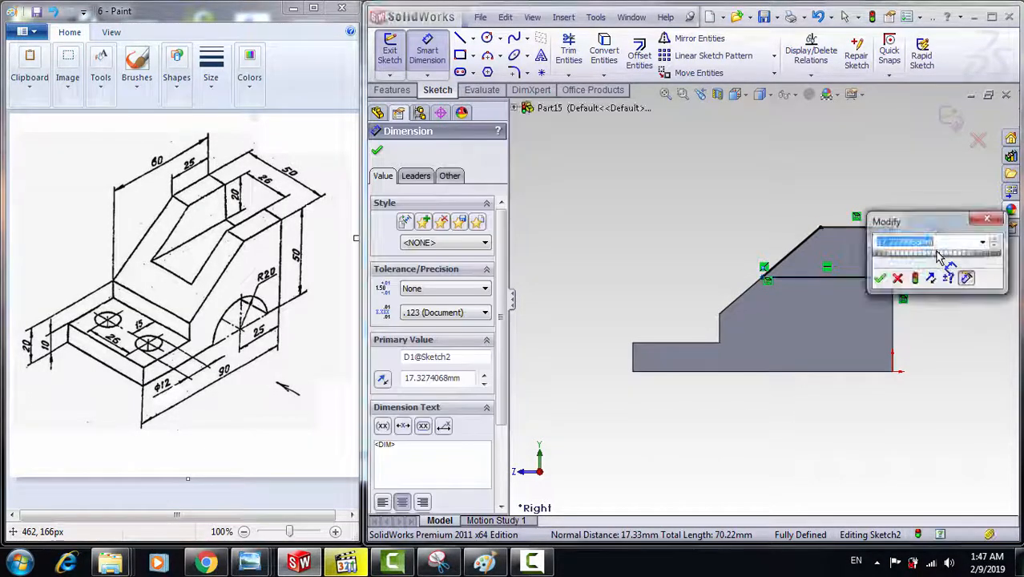
type("320")
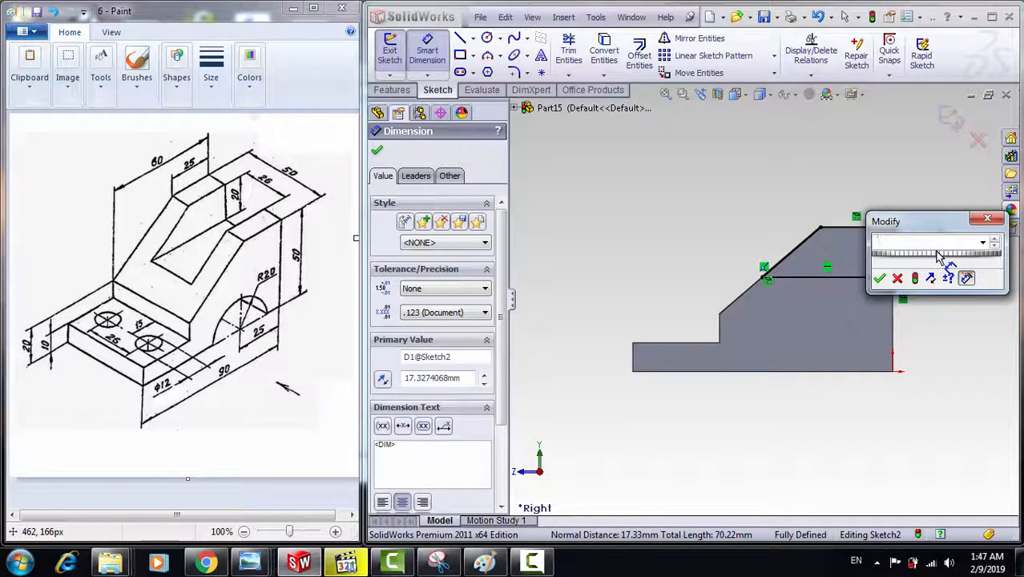
key("Return")
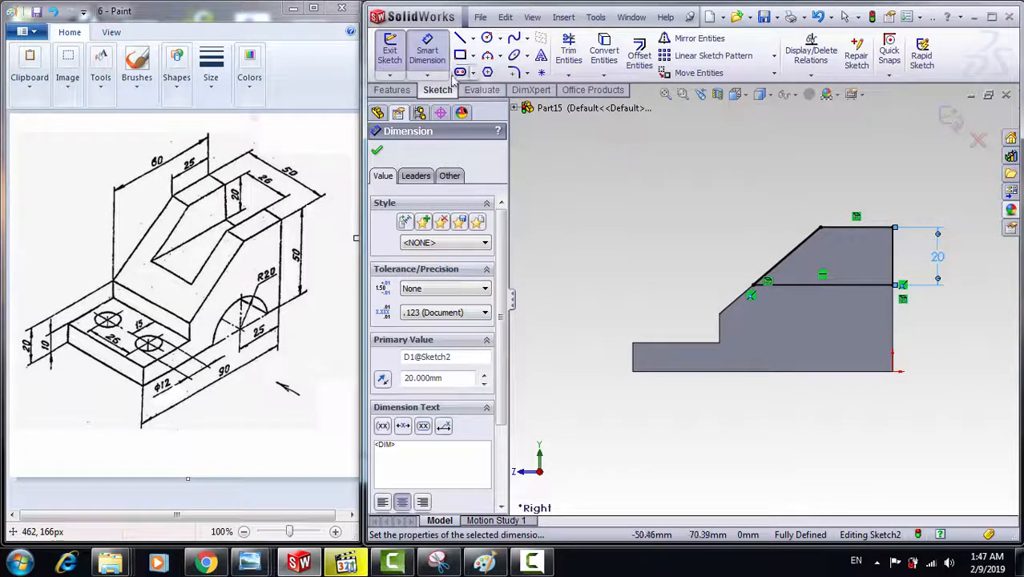
Cut-extrude the closed profile with the Mid Plane end condition and a depth of 26 mm.
left_click(392, 90)
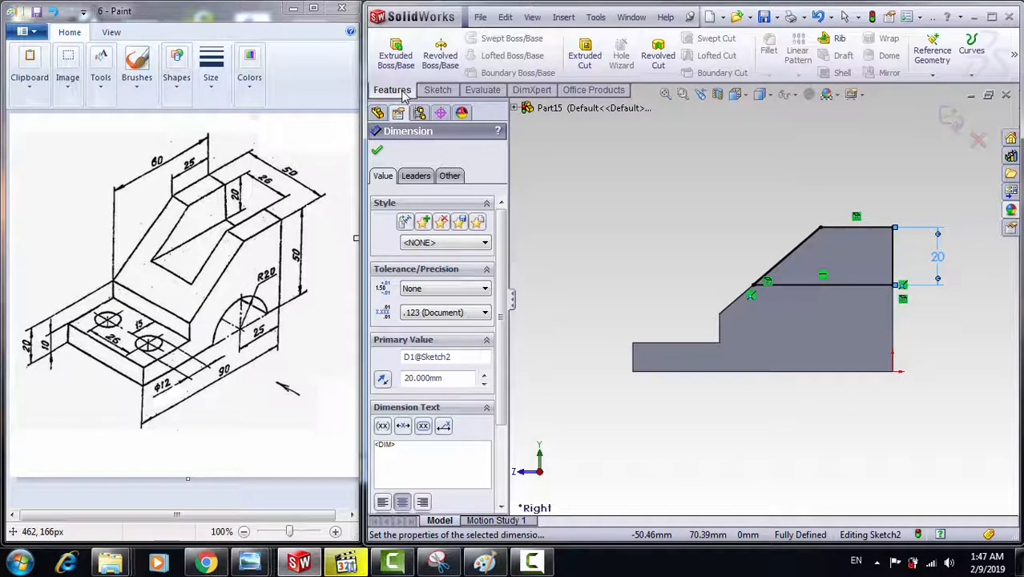
left_click(585, 56)
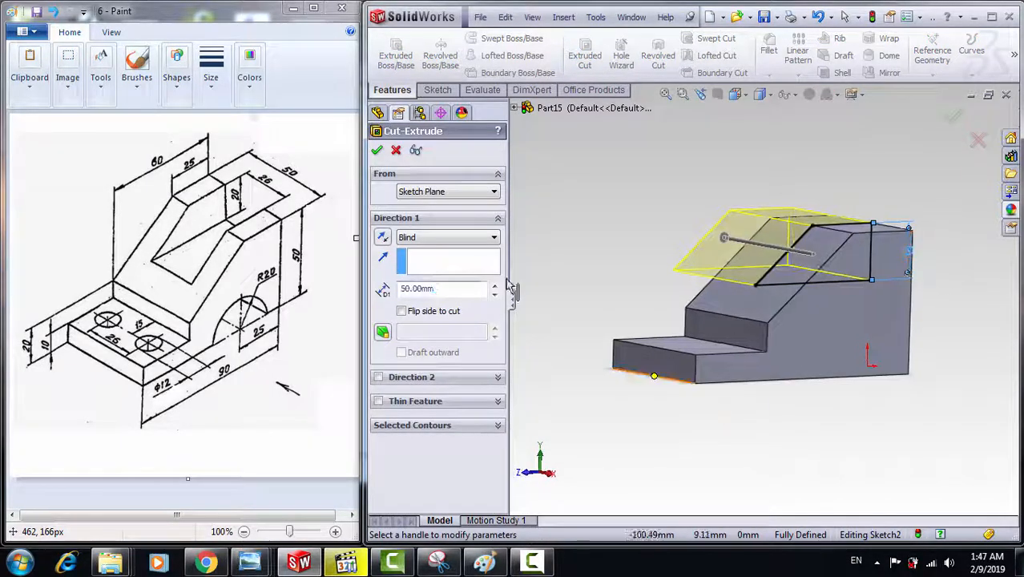
left_click(460, 238)
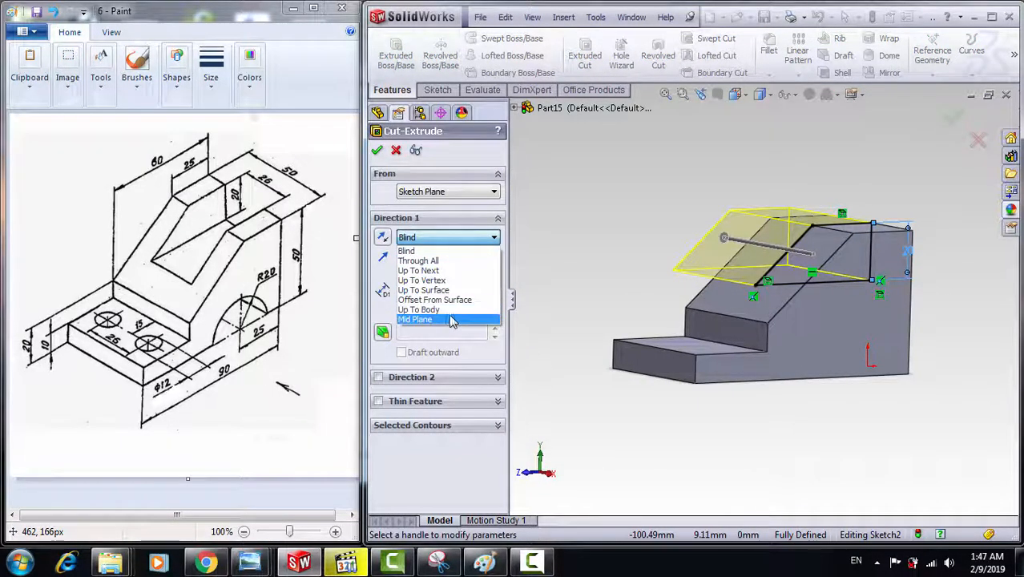
left_click(451, 317)
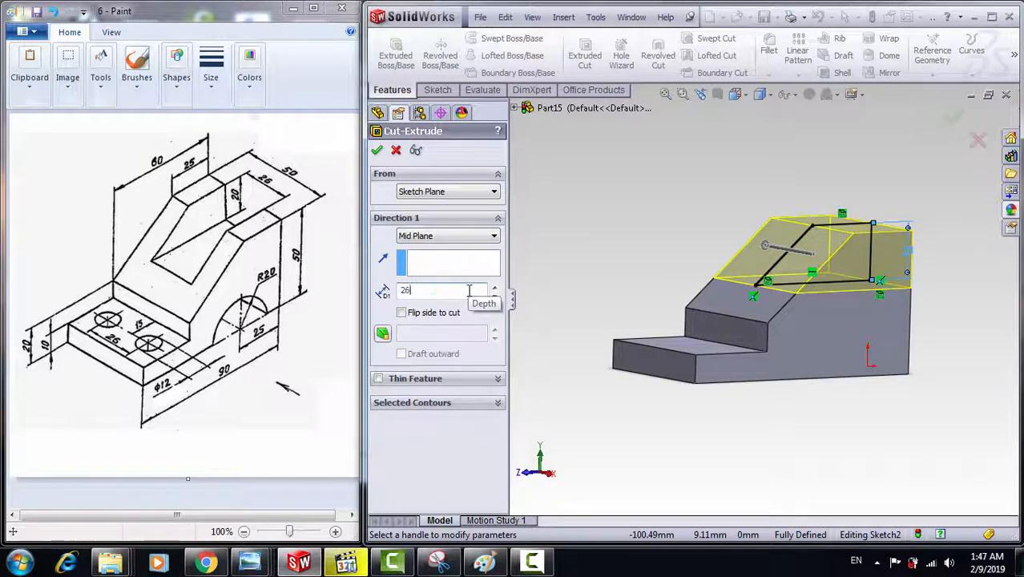
mouse_move(588, 280)
middle_mouse_down()
mouse_move(598, 293)
mouse_move(583, 282)
middle_mouse_up()
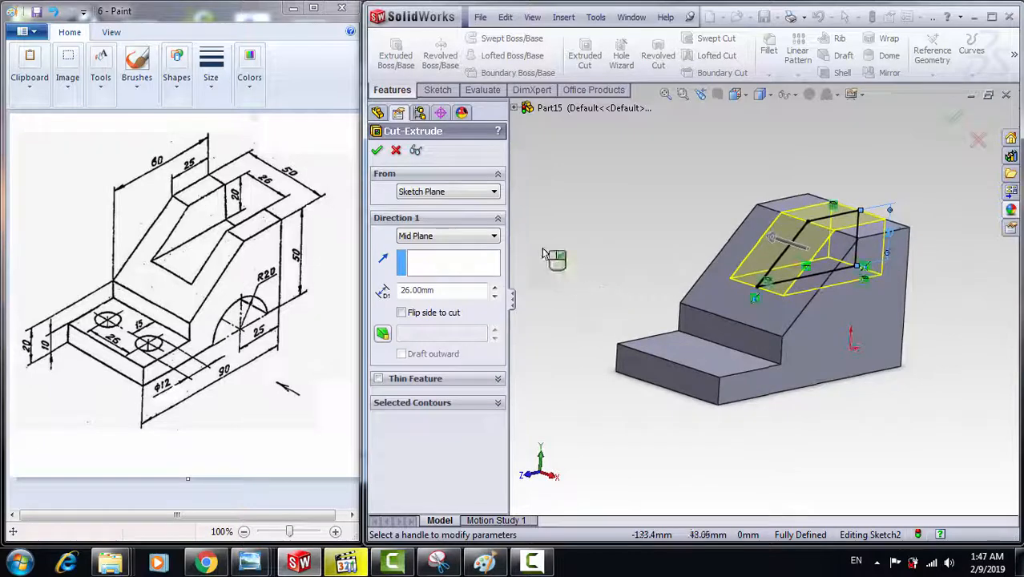
left_click(381, 155)
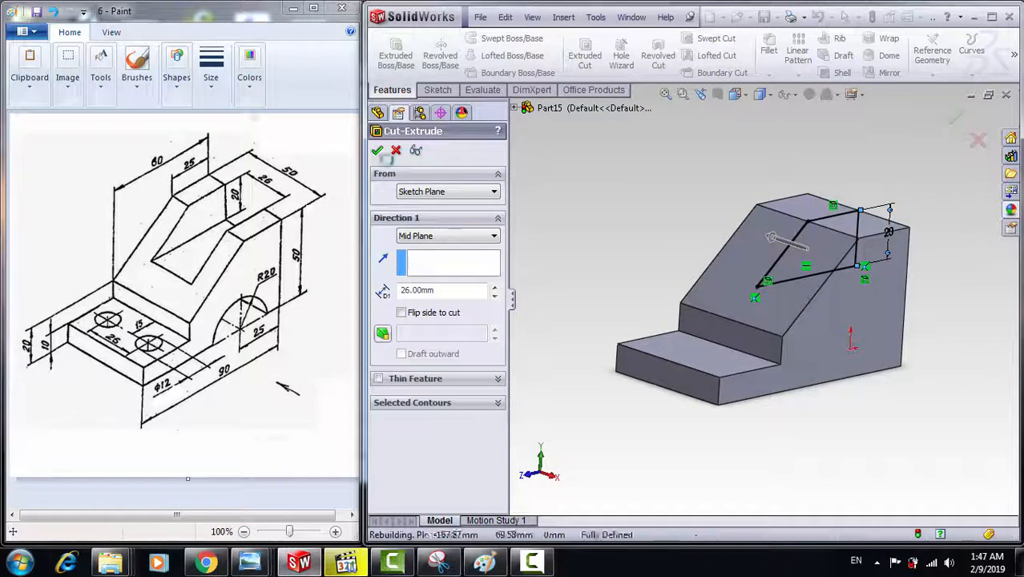
left_click(559, 215)
Start a sketch on the low step's top face and draw a vertical centerline from the origin to the front edge's midpoint.
middle_click_drag(585, 210, 637, 231)
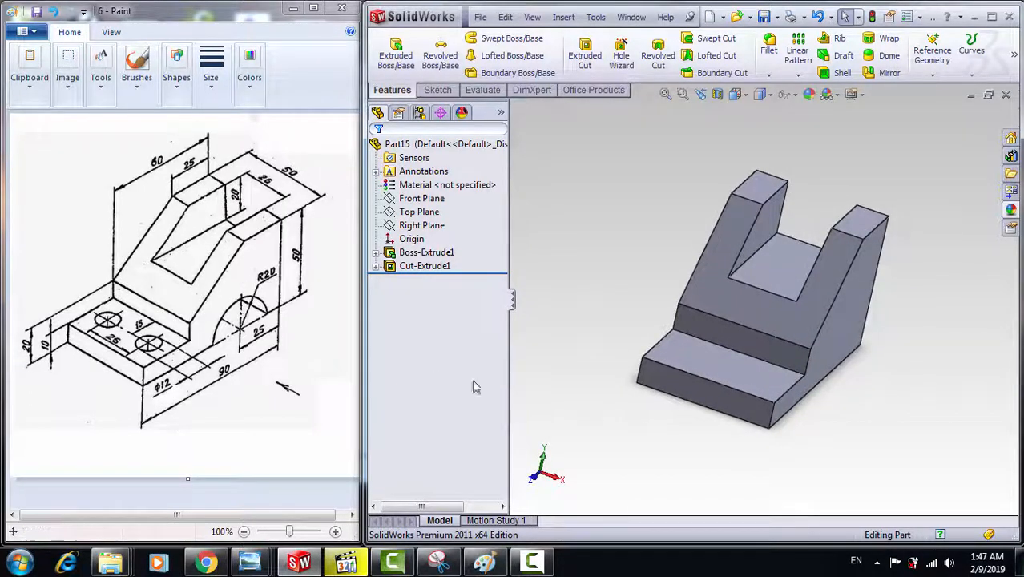
left_click(733, 375)
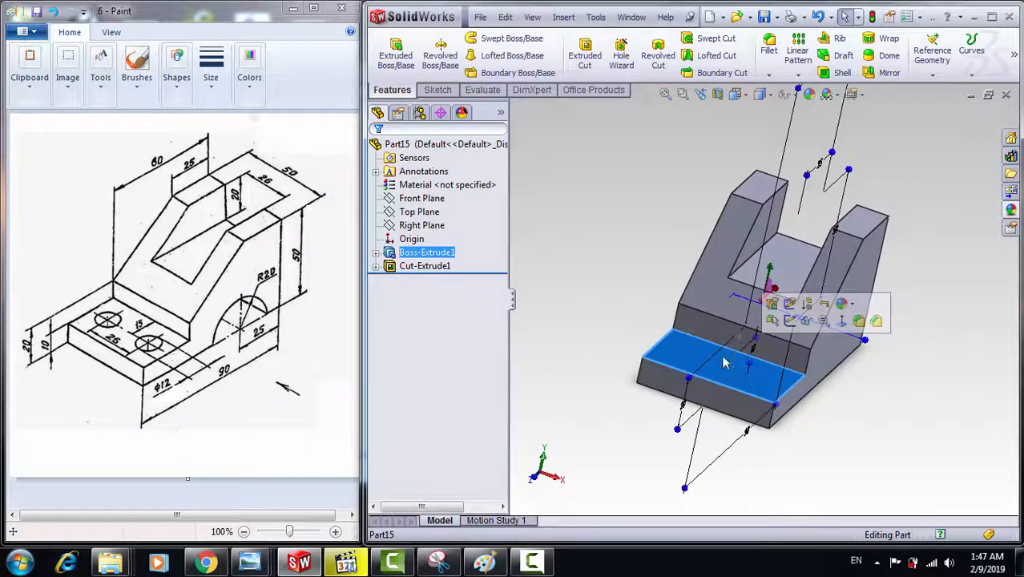
left_click(437, 89)
left_click(389, 53)
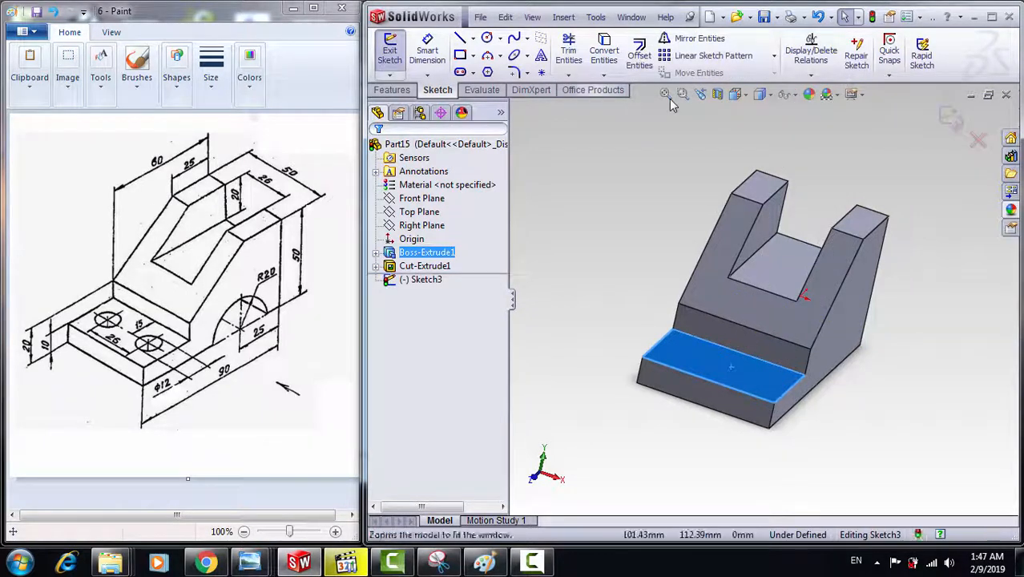
left_click(735, 94)
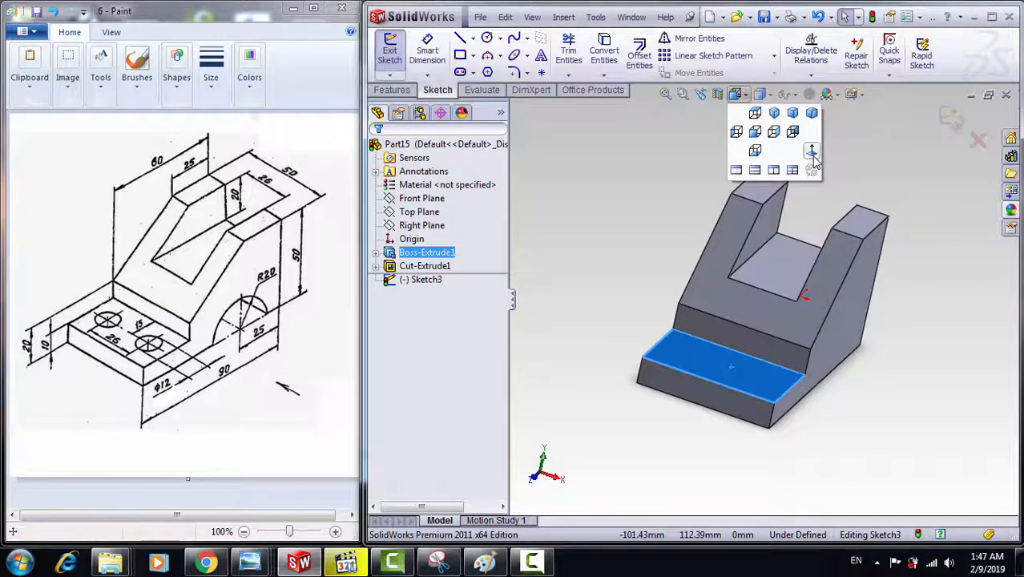
left_click(812, 154)
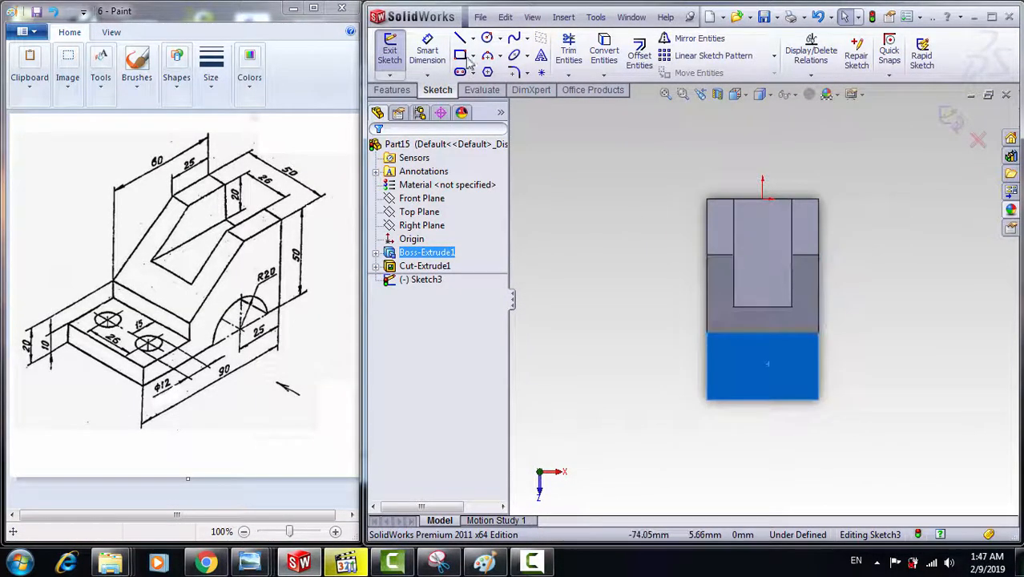
left_click(473, 40)
left_click(500, 71)
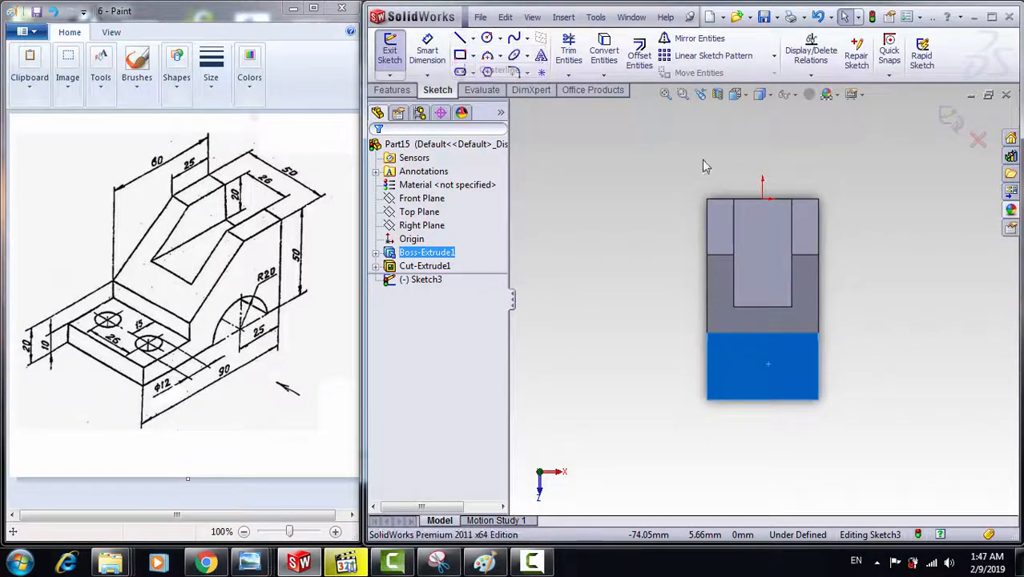
left_click(762, 199)
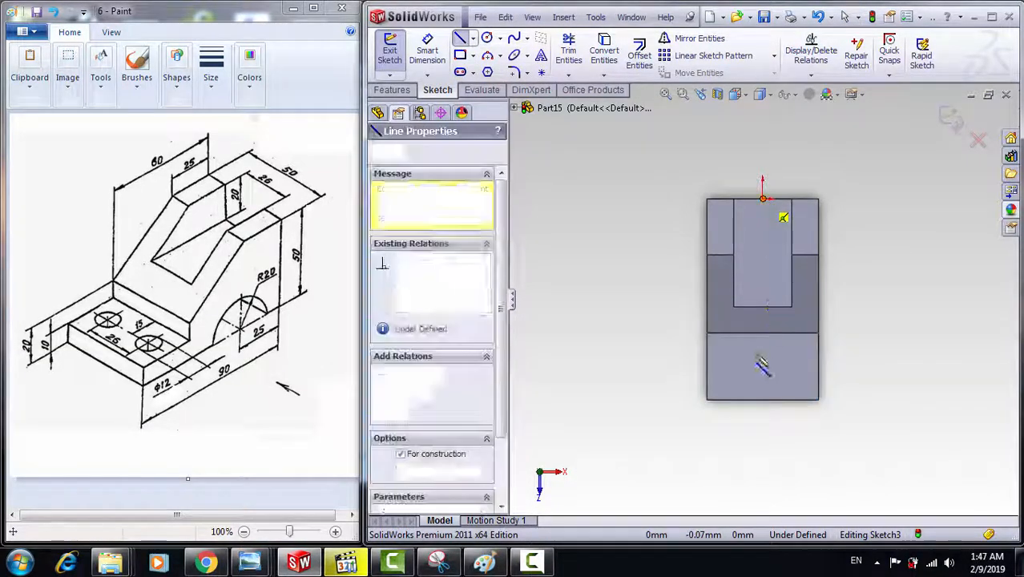
left_click(763, 398)
left_click(762, 399)
key("Escape")
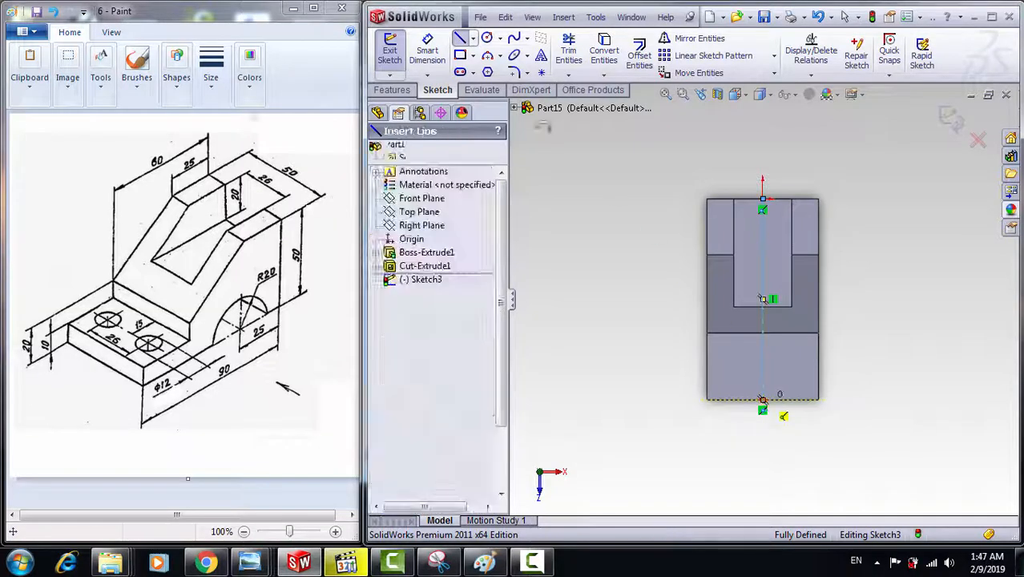
Sketch two horizontally aligned circles of about 4.5 mm radius on the low step, one on each side of the centerline.
left_click(487, 39)
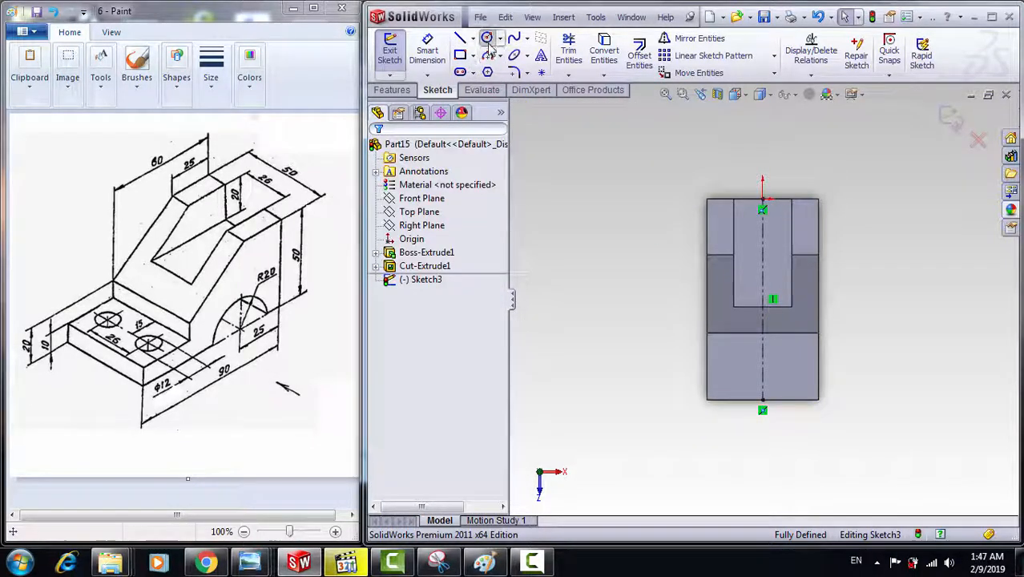
left_click(801, 368)
left_click(809, 373)
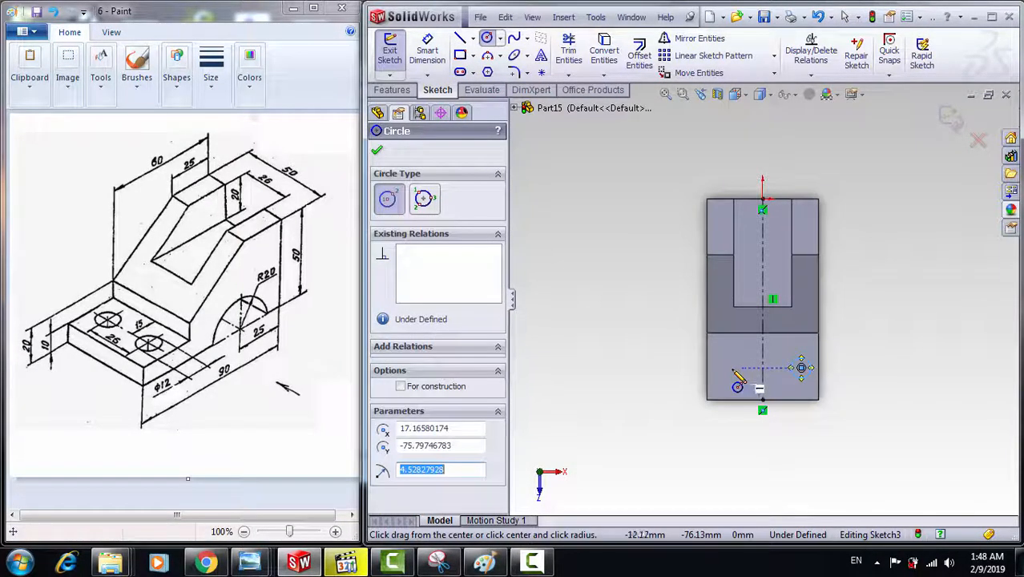
left_click(732, 368)
left_click(731, 359)
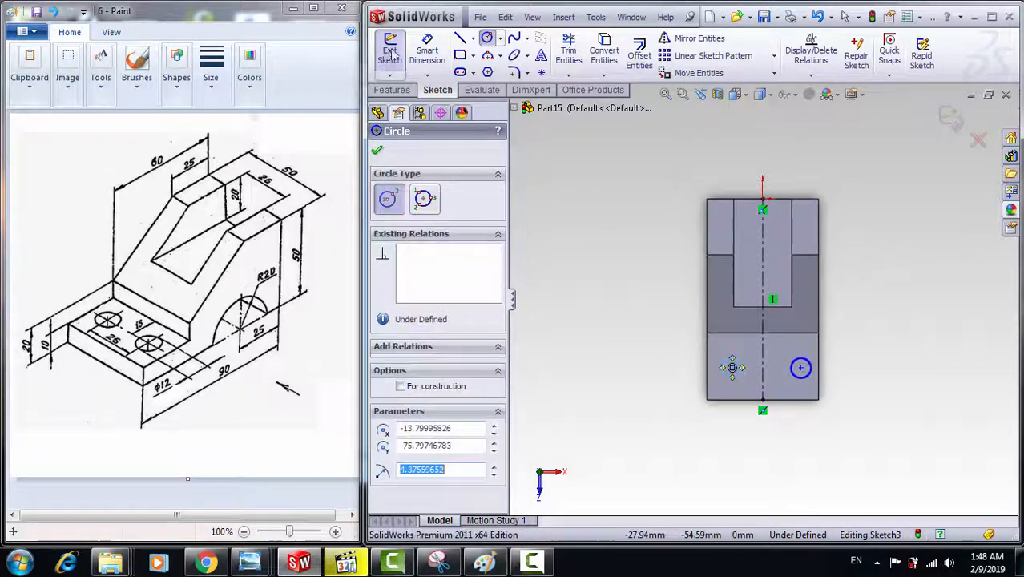
Dimension the diameter of the circle left of the centerline to 12 mm.
left_click(427, 50)
left_click(730, 367)
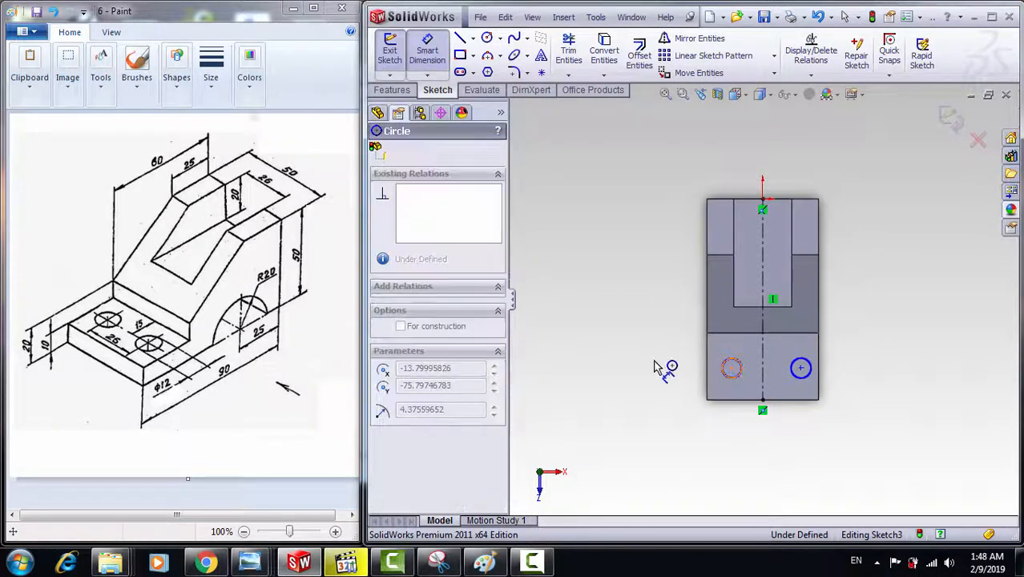
left_click(659, 358)
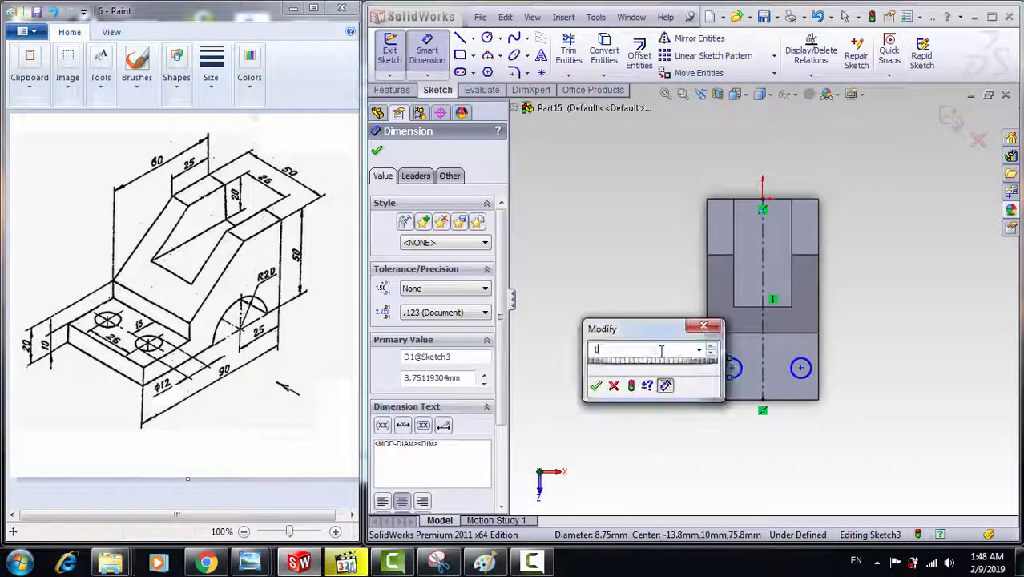
type("12")
key("Return")
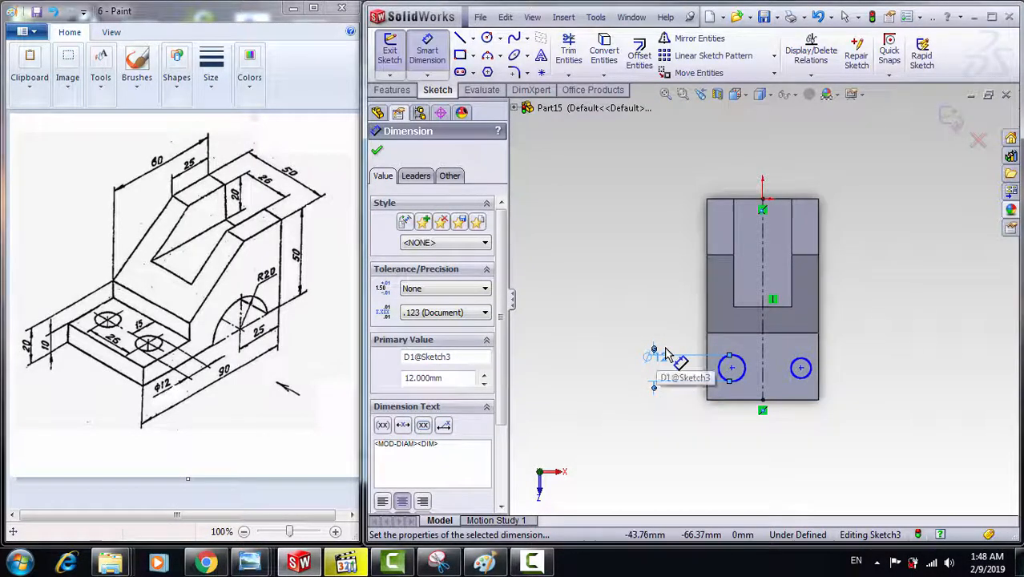
key("Escape")
key("Escape")
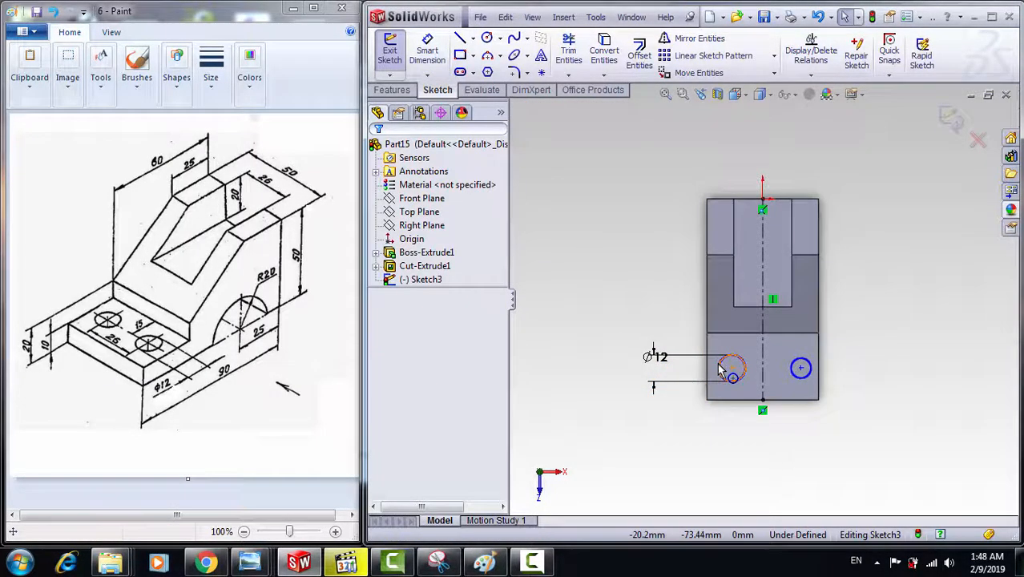
Make the two circles on the low step equal in size and symmetric about the centerline.
left_click(731, 380)
left_click(799, 371, "ctrl")
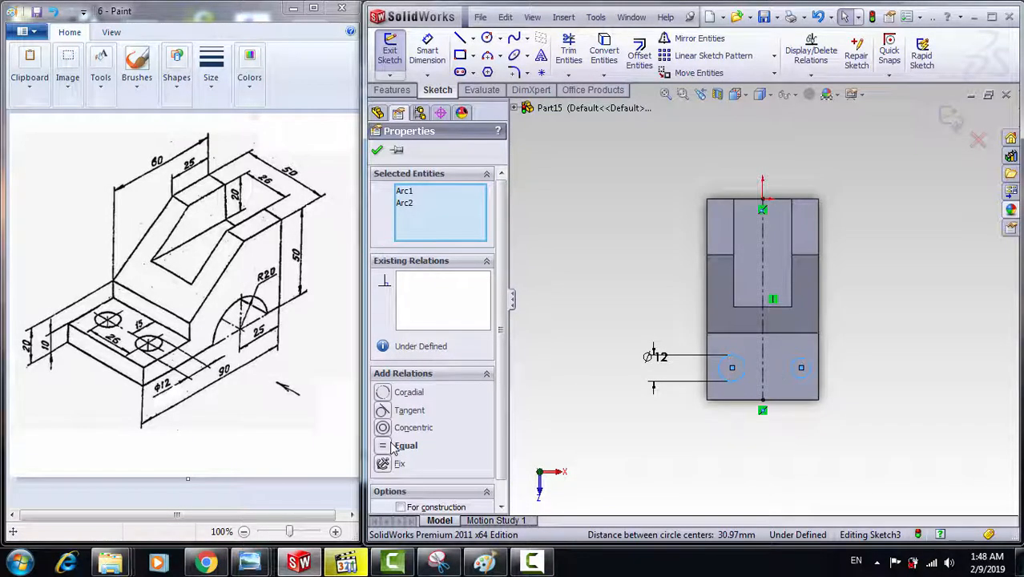
left_click(651, 422)
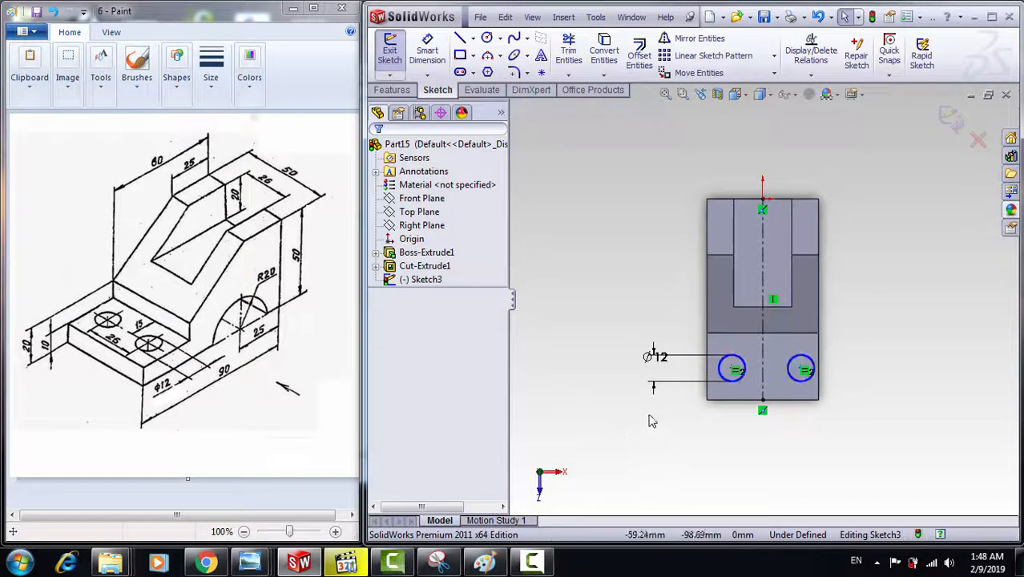
left_click(738, 388)
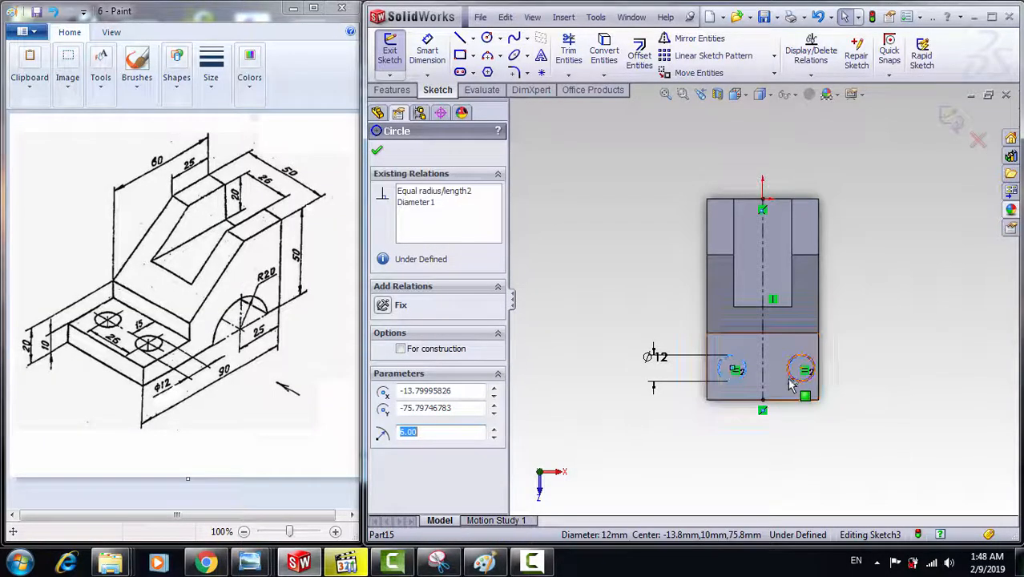
left_click(795, 384, "ctrl")
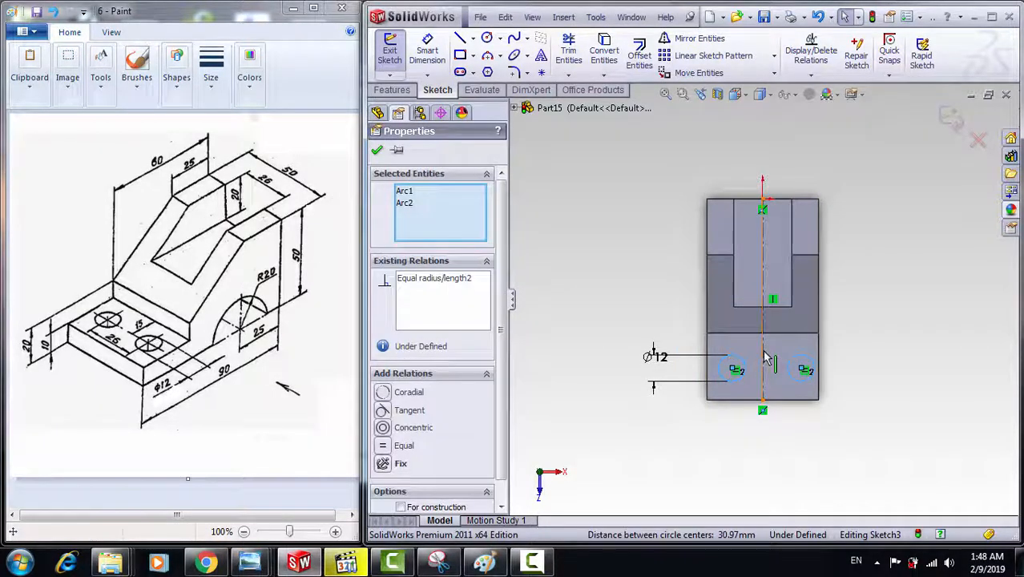
left_click(763, 359, "ctrl")
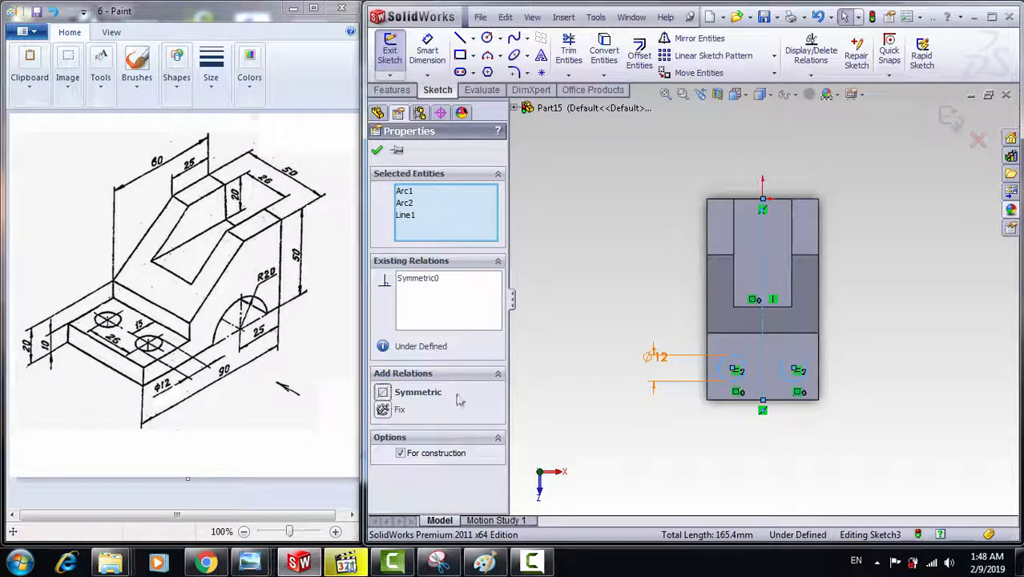
left_click(658, 432)
Dimension the distance from the circle center on the right of the centerline to the low step's inner edge as 15 mm.
left_click(427, 50)
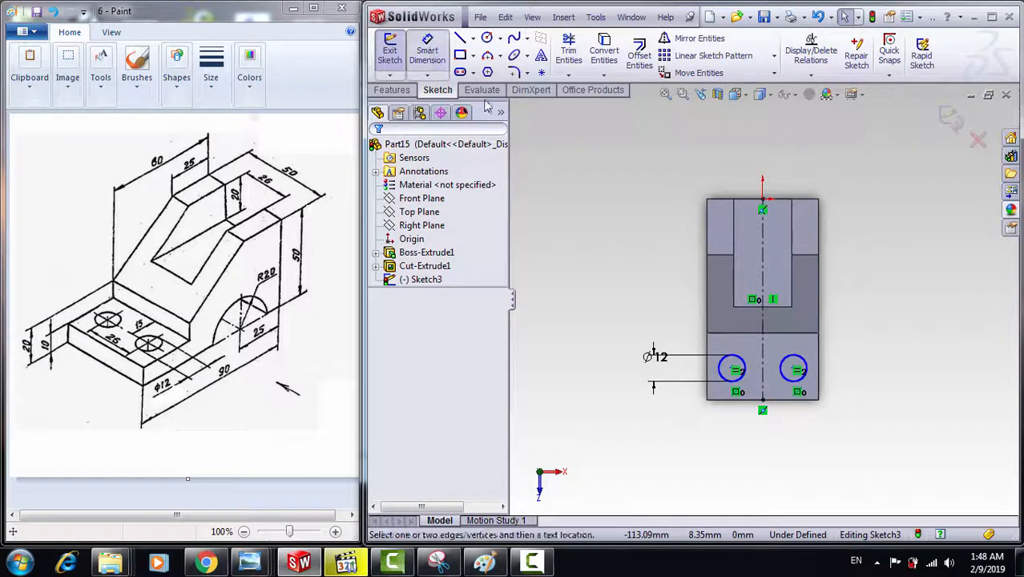
left_click(794, 370)
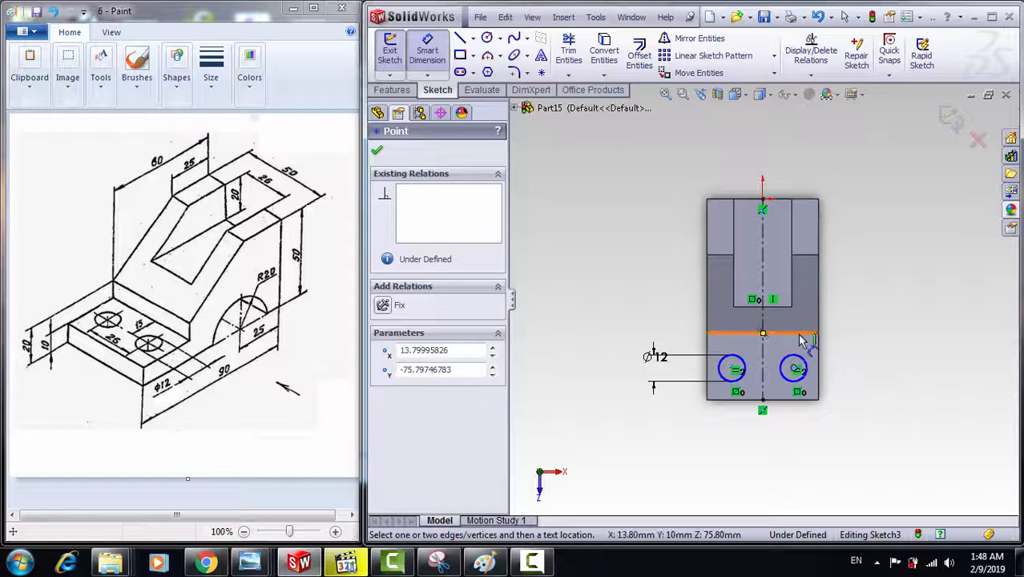
left_click(797, 332)
left_click(855, 350)
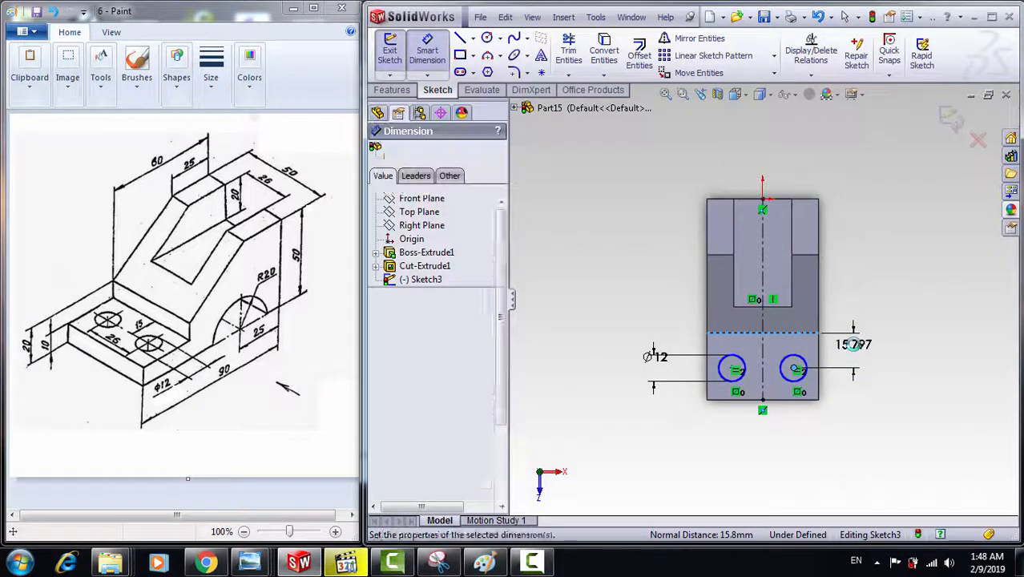
type("15")
key("Return")
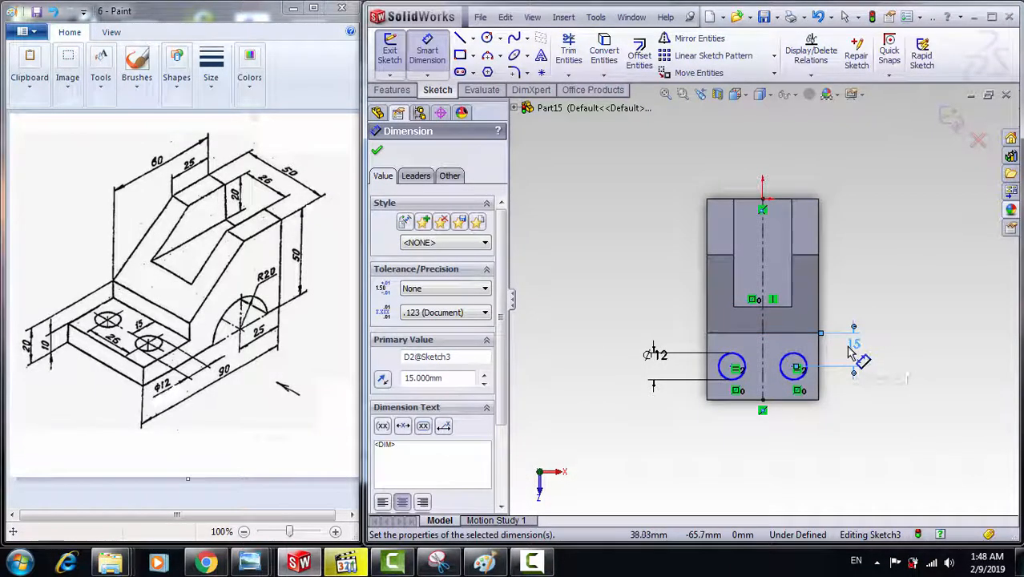
Dimension the spacing between the two circle centers as 26 mm.
left_click(793, 367)
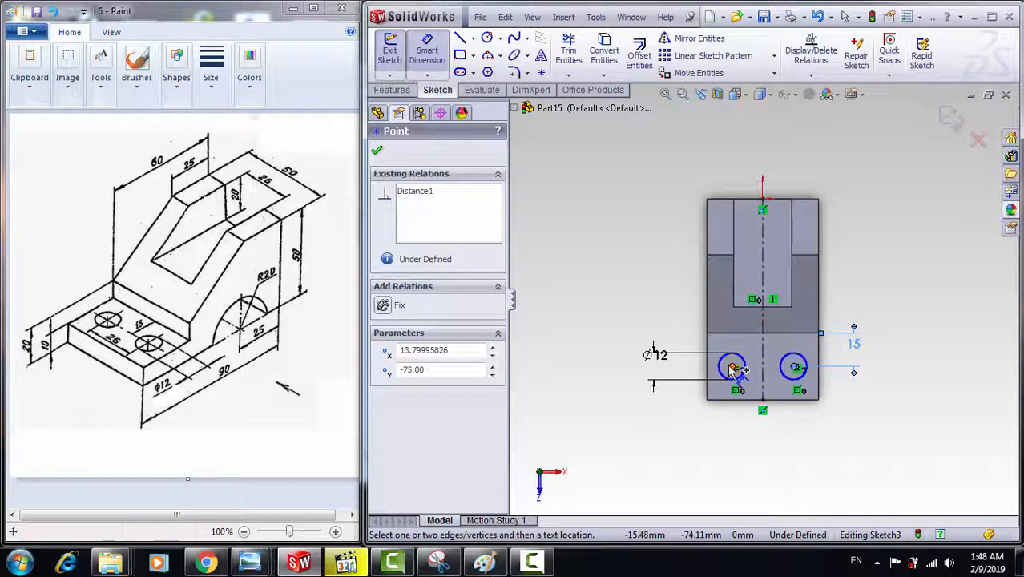
left_click(732, 368)
left_click(752, 443)
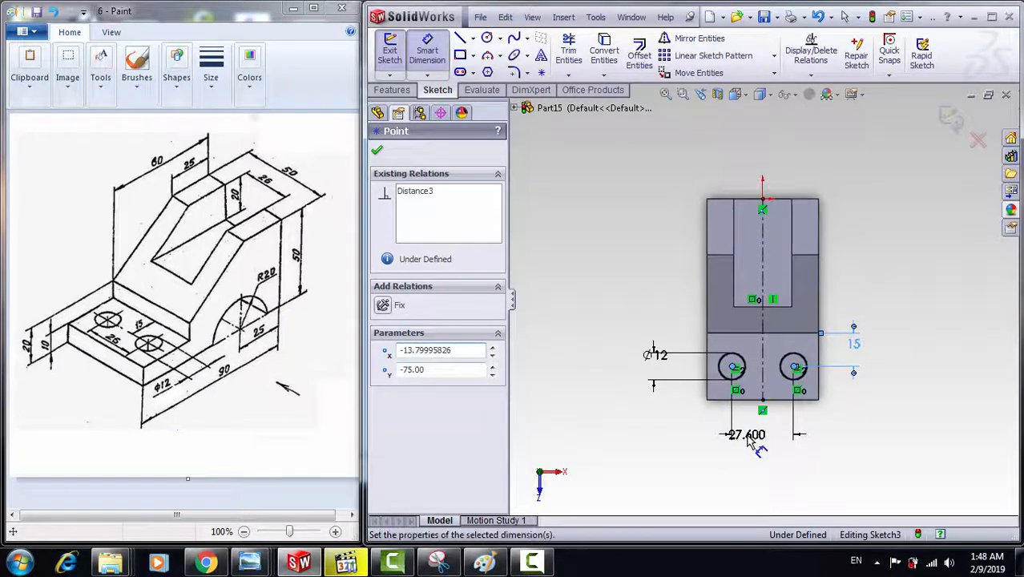
type("26")
left_click(691, 459)
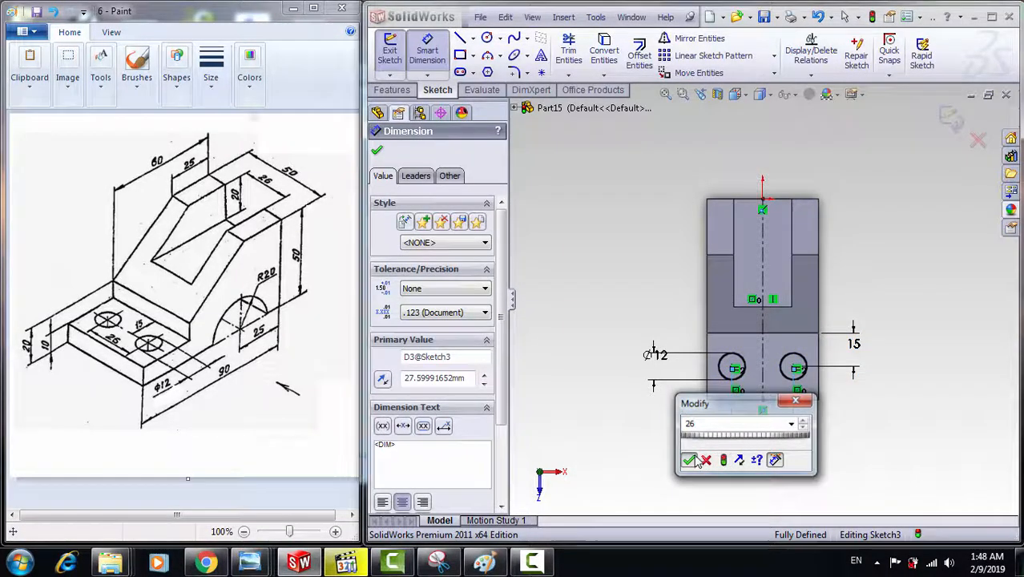
Cut-extrude the two circles down through the low step with the Blind end condition and a depth of 43 mm.
left_click(392, 91)
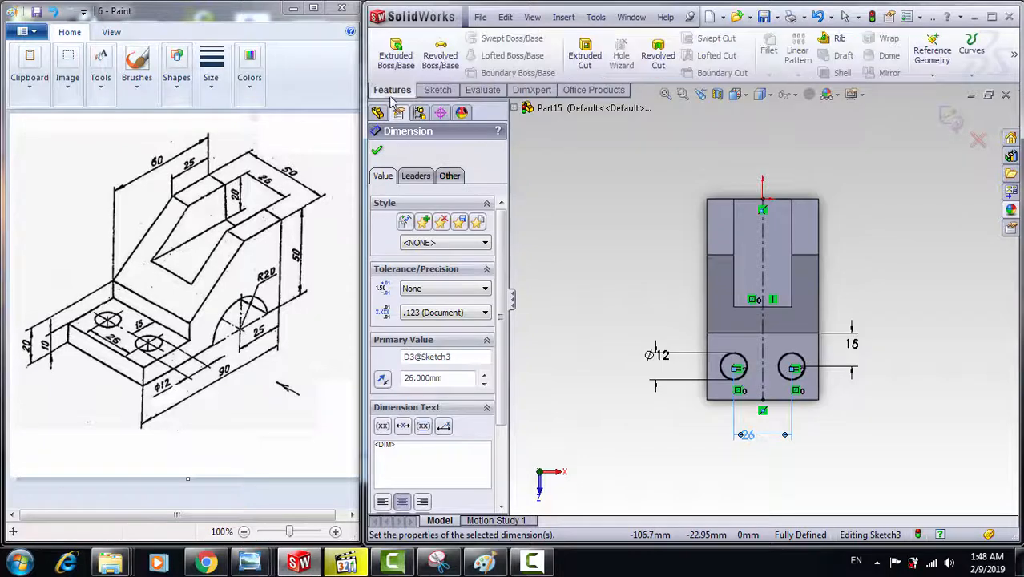
left_click(584, 56)
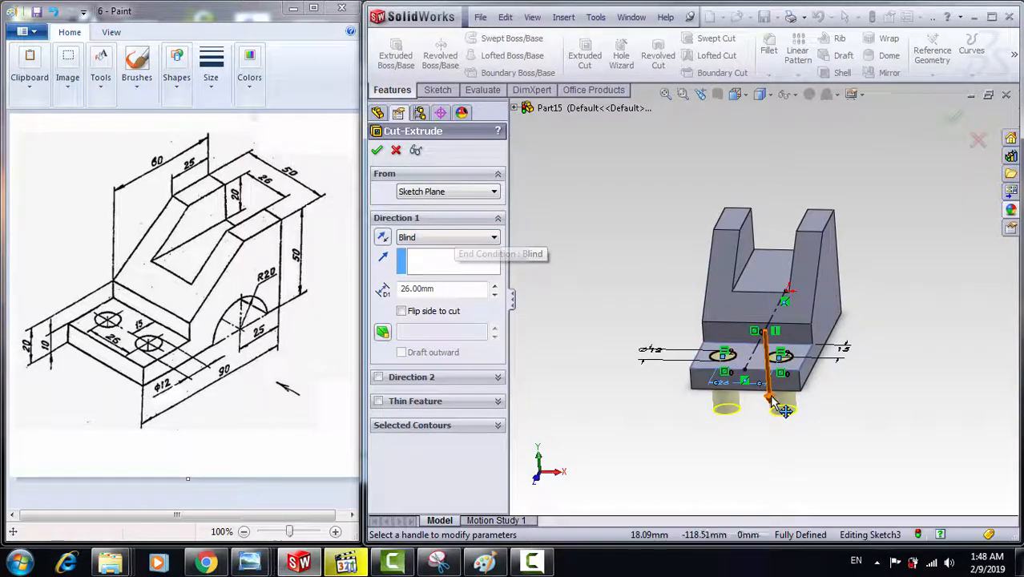
left_click_drag(771, 401, 776, 434)
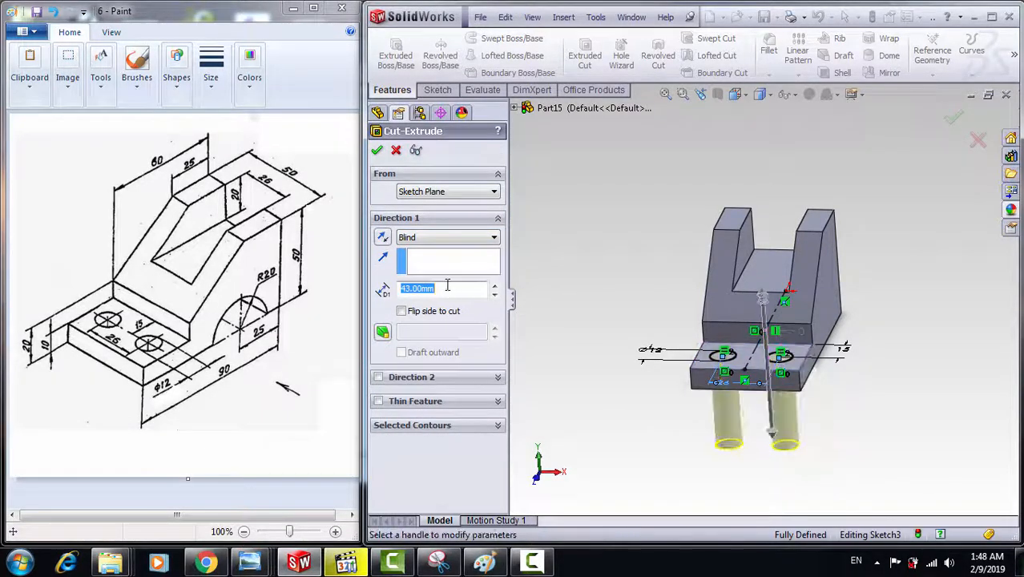
left_click(378, 151)
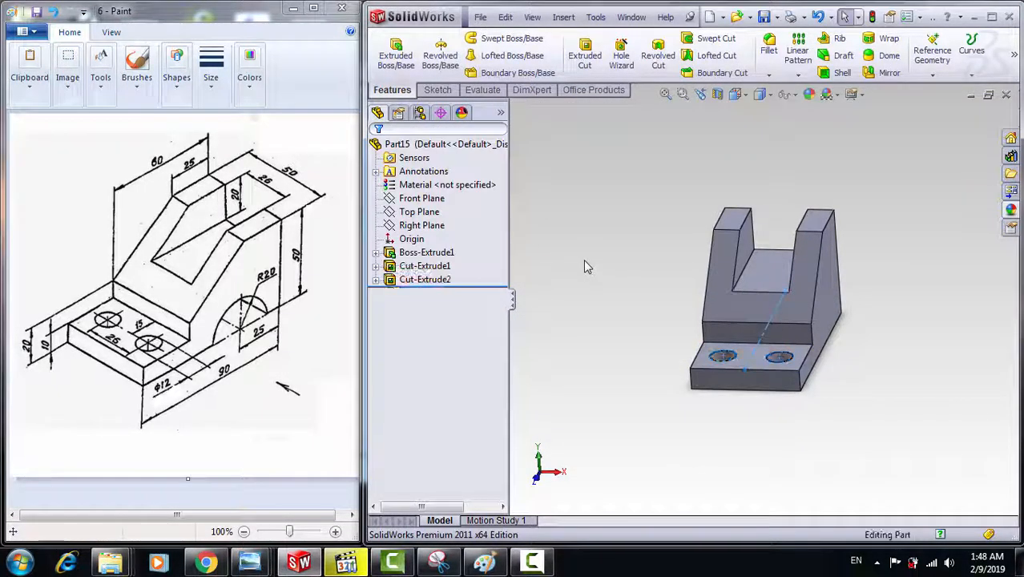
Start a sketch on the bracket's large flat side face and view that face straight on.
middle_click_drag(811, 333, 702, 338)
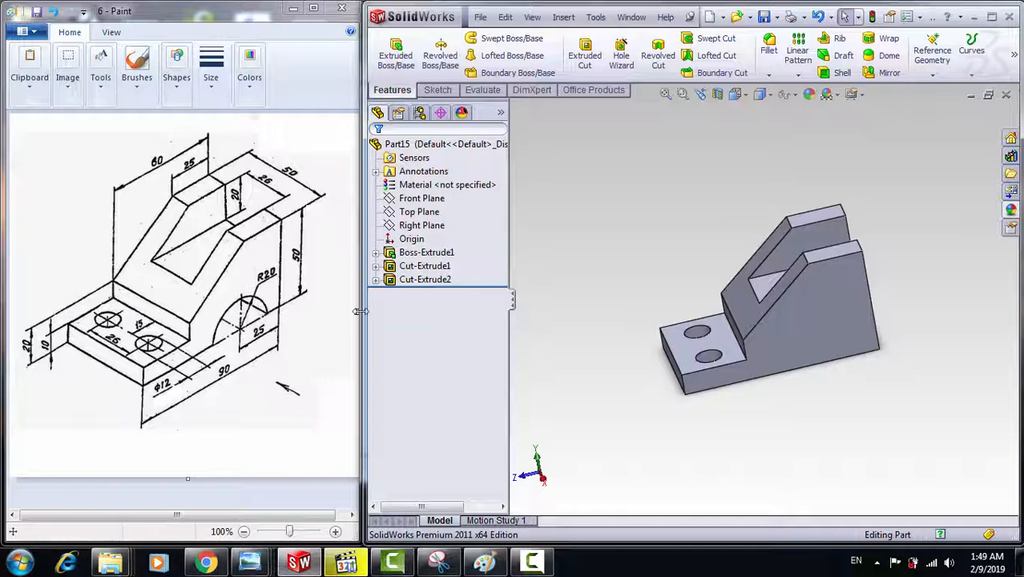
left_click(801, 336)
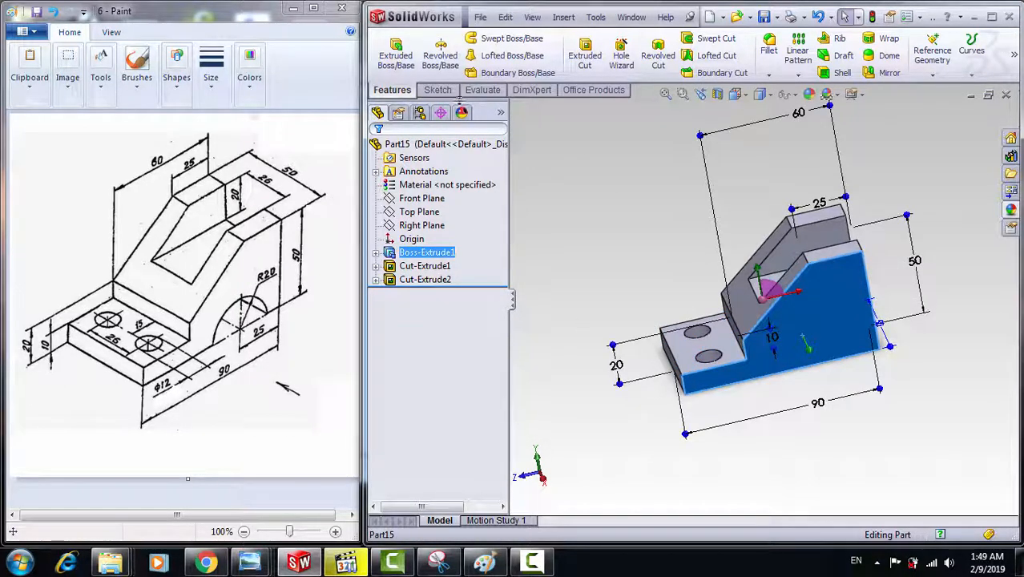
left_click(438, 90)
left_click(389, 52)
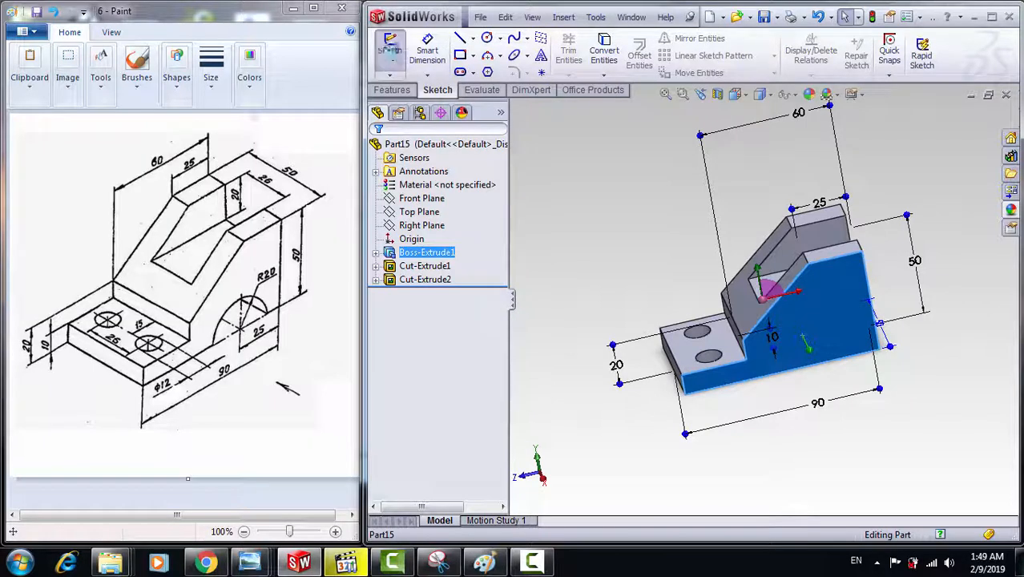
left_click(736, 94)
left_click(804, 147)
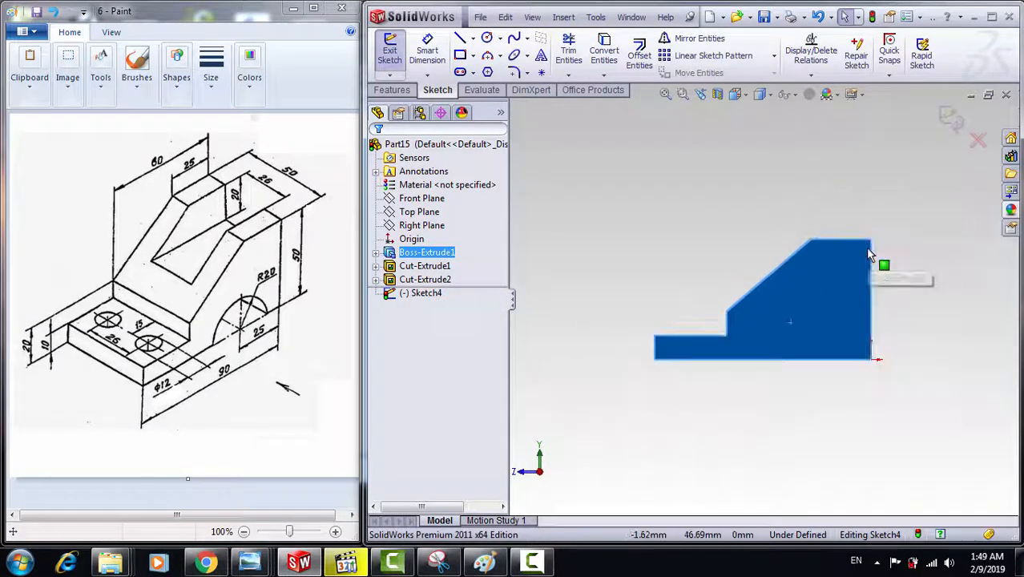
Sketch a circle of about 17.8 mm radius centered on the side face's bottom edge, near the tall rear end.
left_click(488, 39)
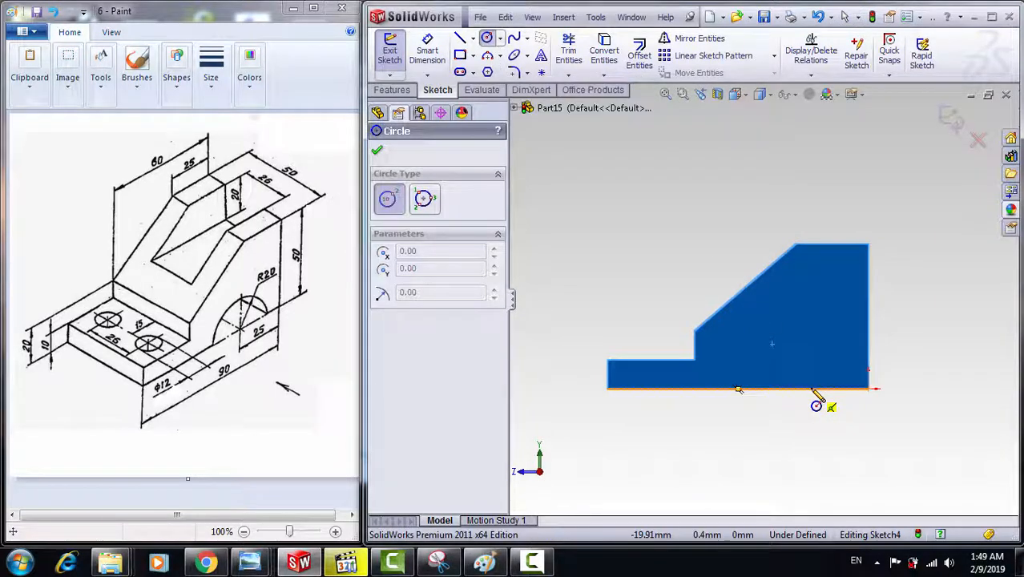
left_click(810, 389)
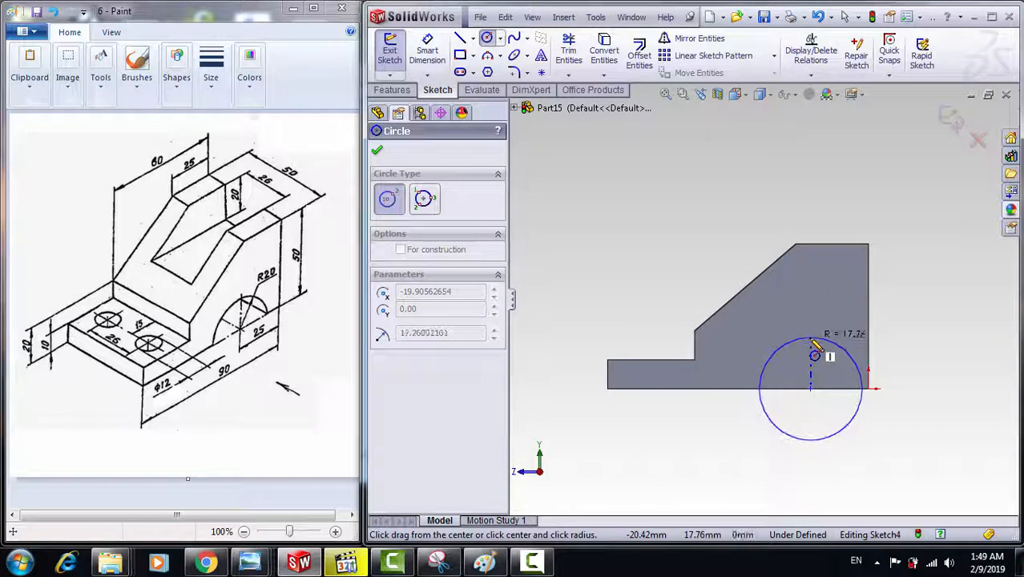
left_click(841, 347)
Dimension the diameter of the circle on the side face to 40 mm.
left_click(427, 52)
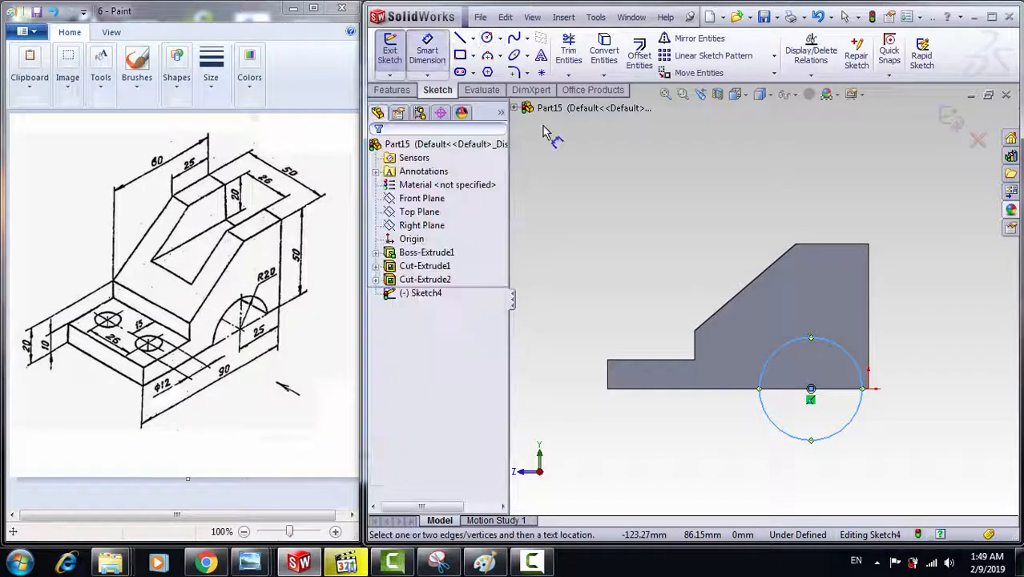
left_click(841, 347)
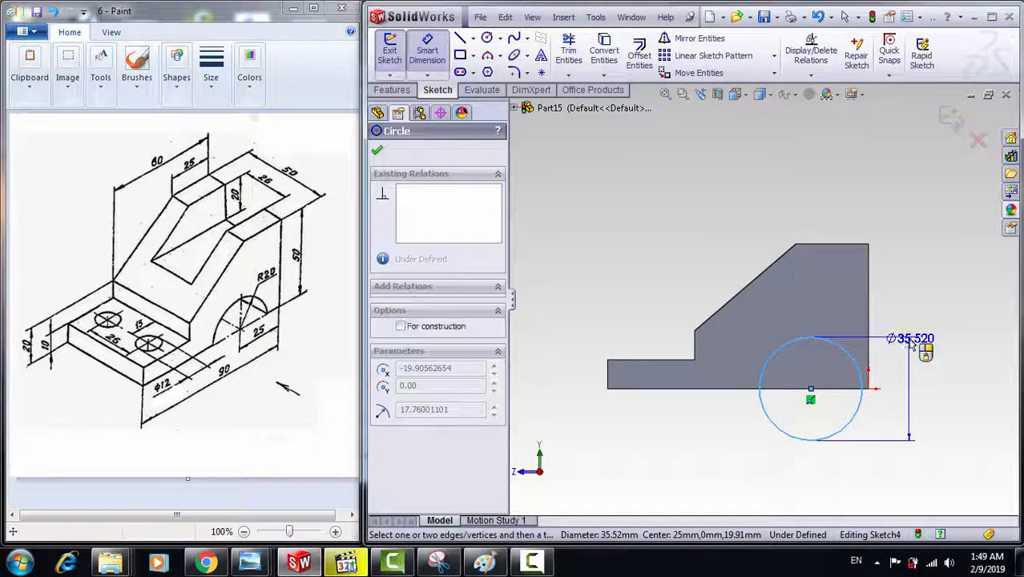
left_click(914, 366)
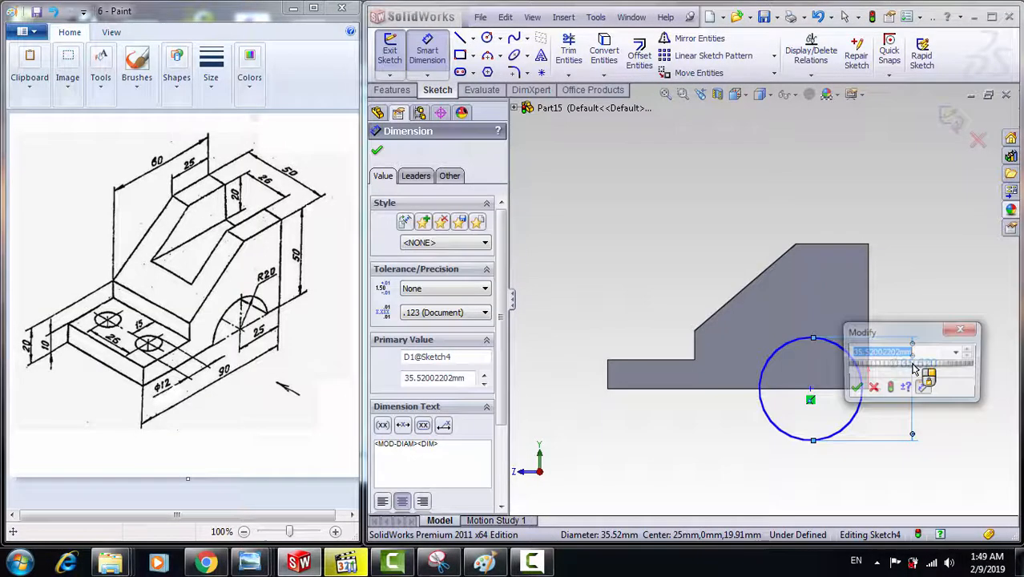
type("40")
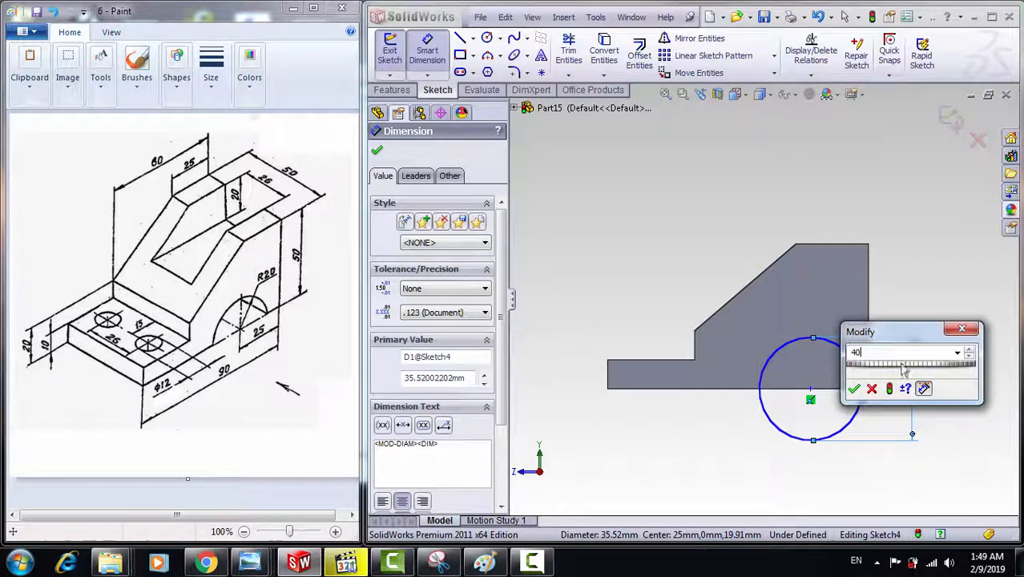
left_click(853, 389)
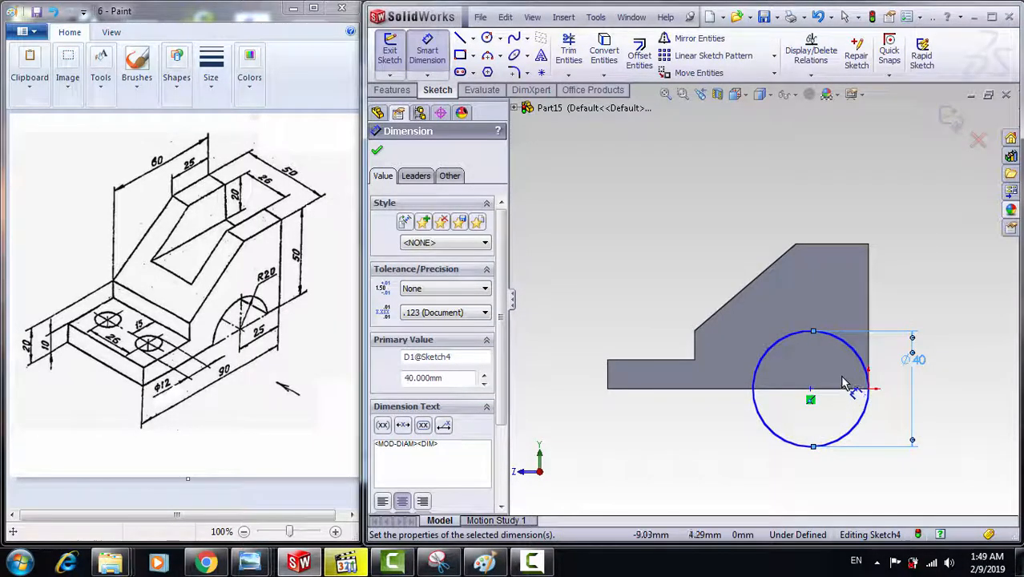
key("Escape")
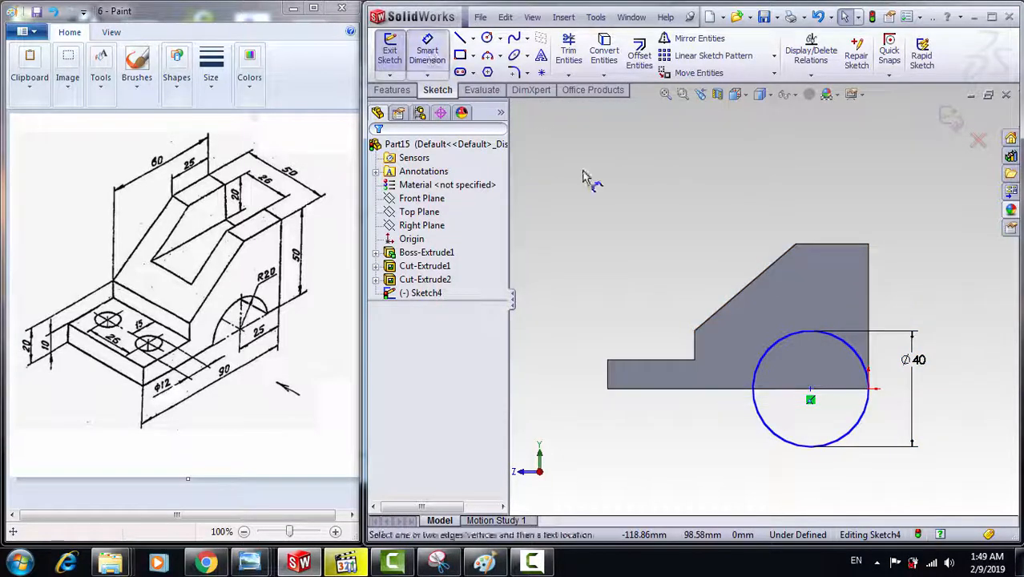
Dimension the horizontal distance from the circle's center to the bracket's vertical rear edge as 25 mm.
left_click(811, 389)
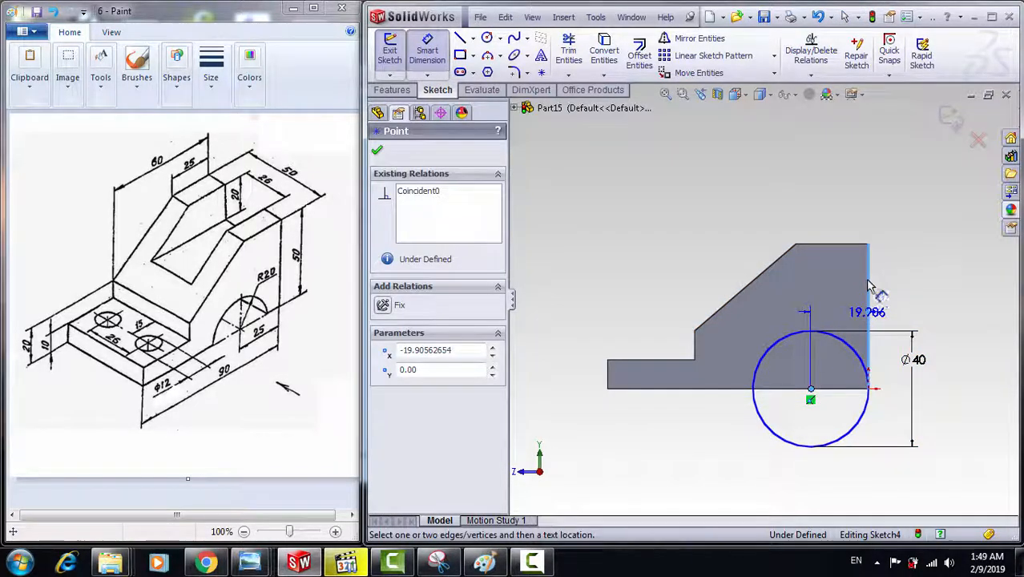
left_click(852, 210)
type("25")
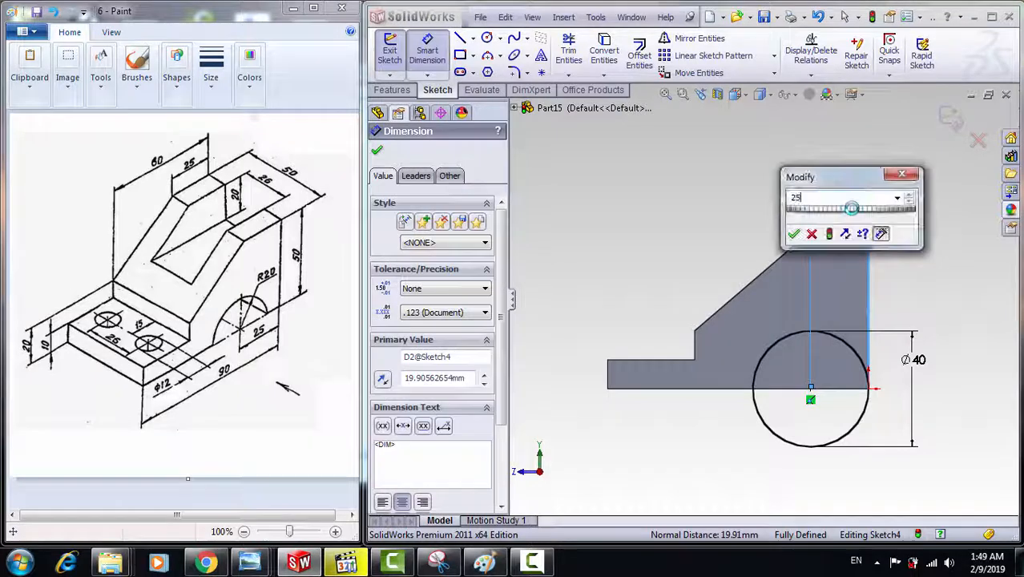
key("Return")
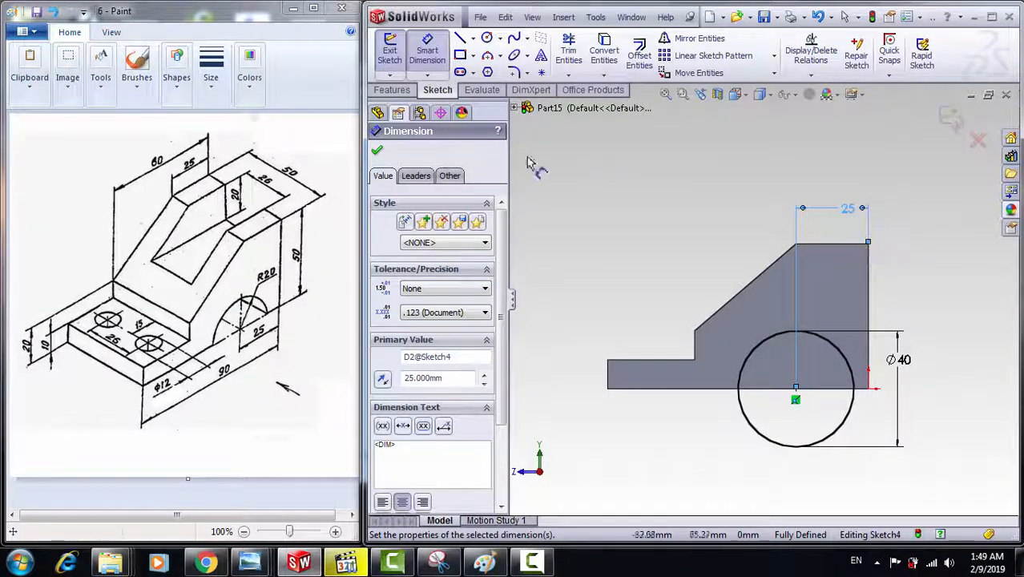
left_click(377, 150)
Cut the 40 mm circle through the whole bracket with an Extruded Cut set to Through All.
left_click(391, 90)
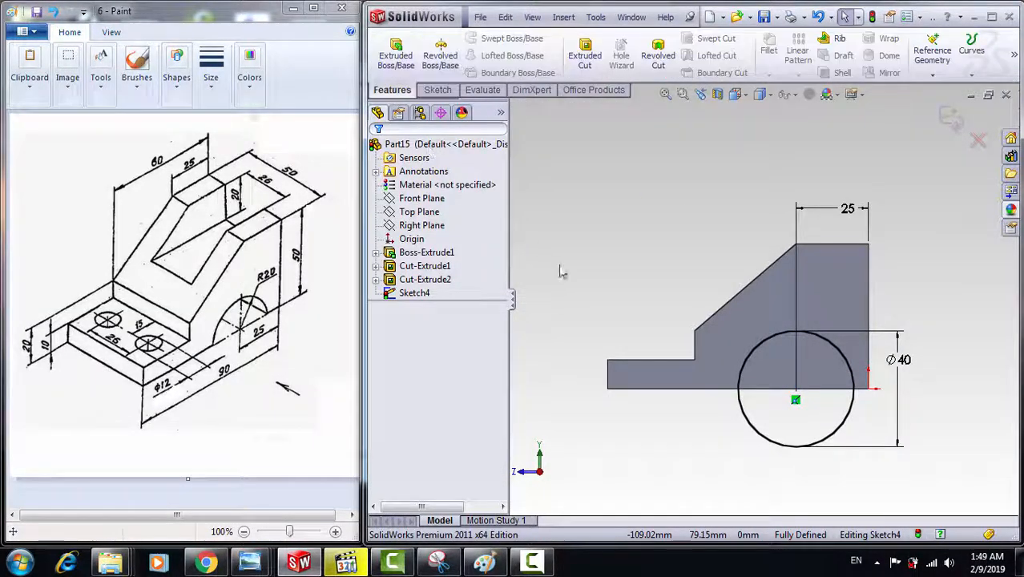
middle_click_drag(562, 270, 593, 227)
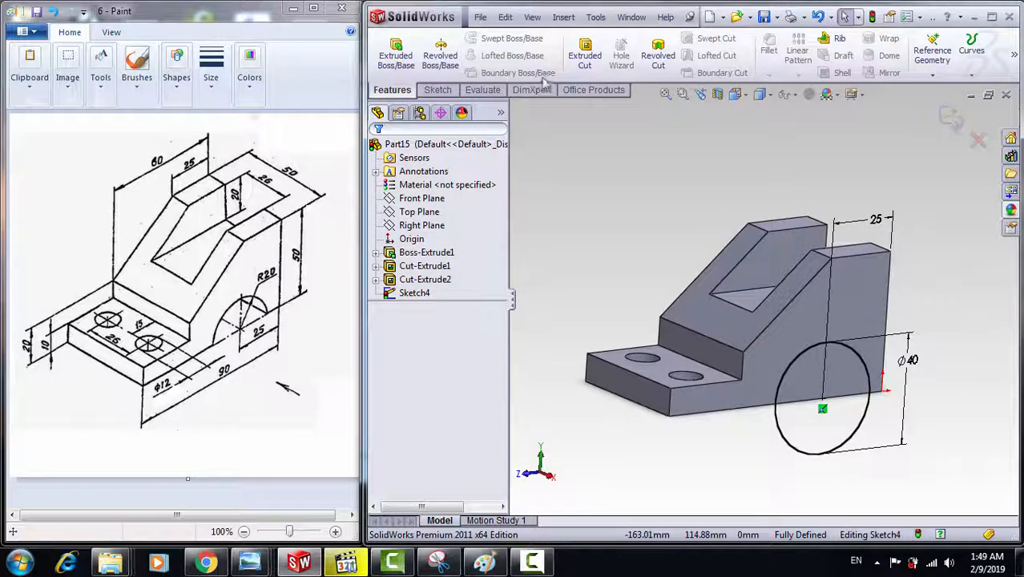
left_click(573, 69)
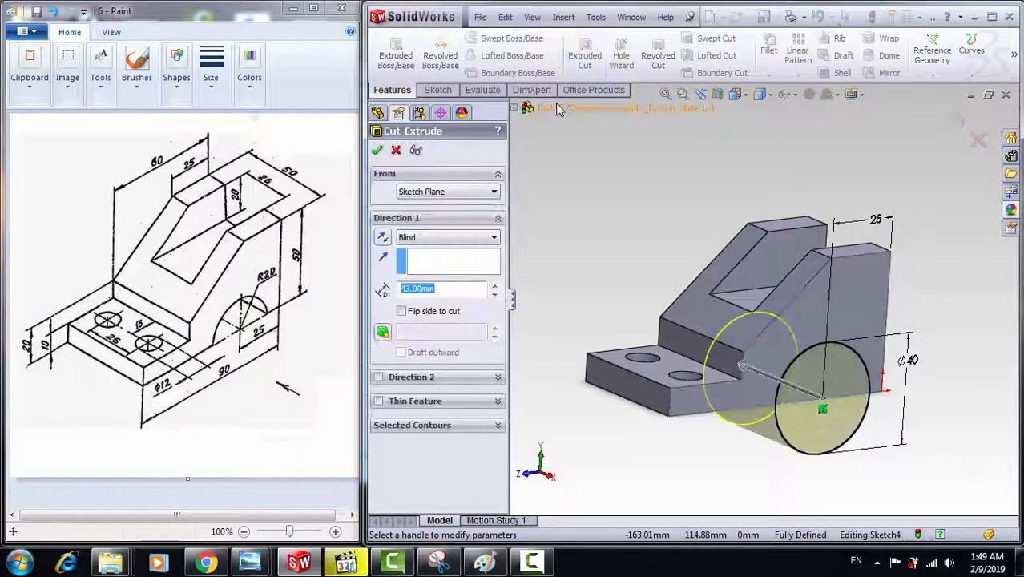
middle_click_drag(544, 368, 624, 432)
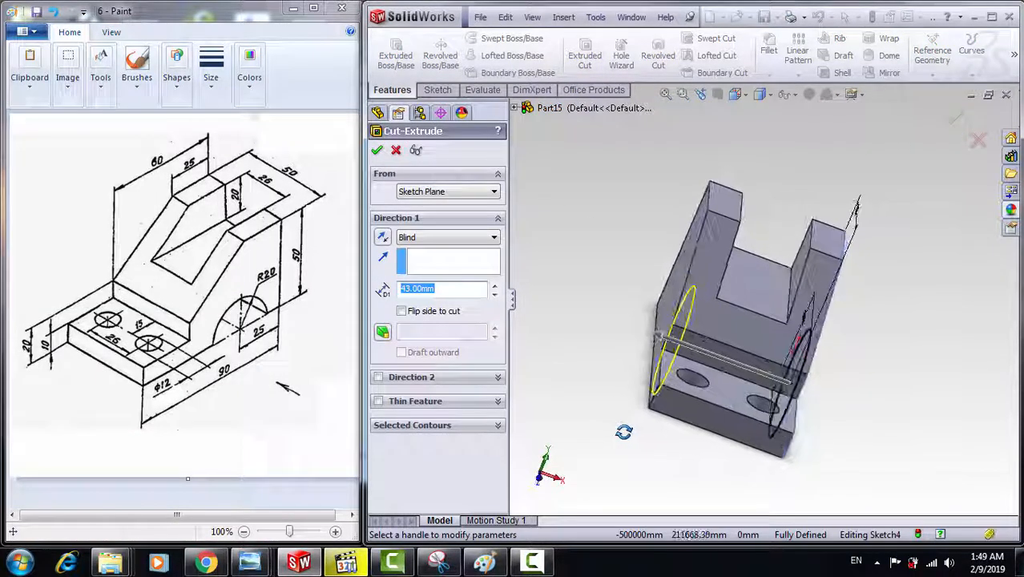
left_click(662, 341)
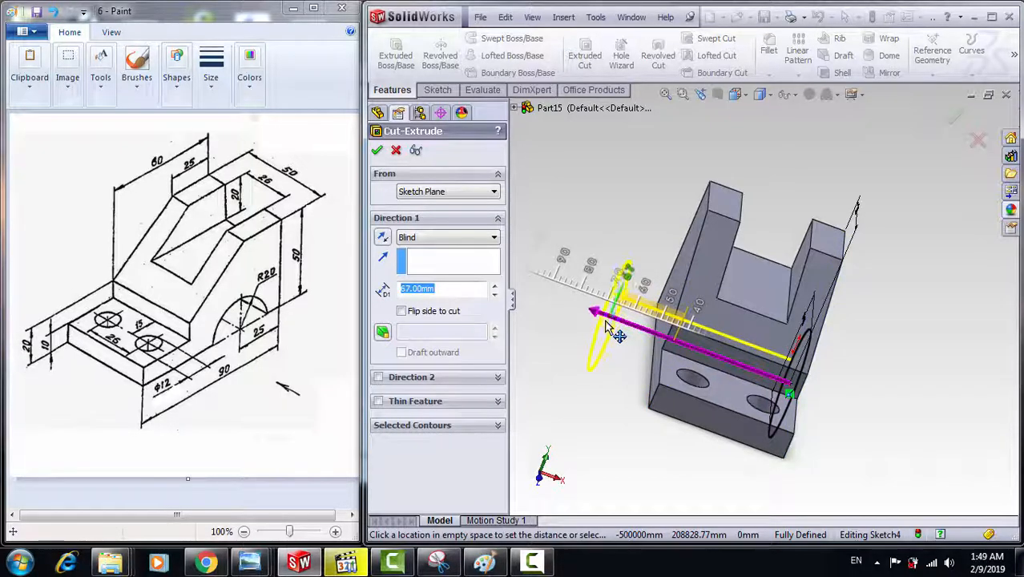
left_click(604, 321)
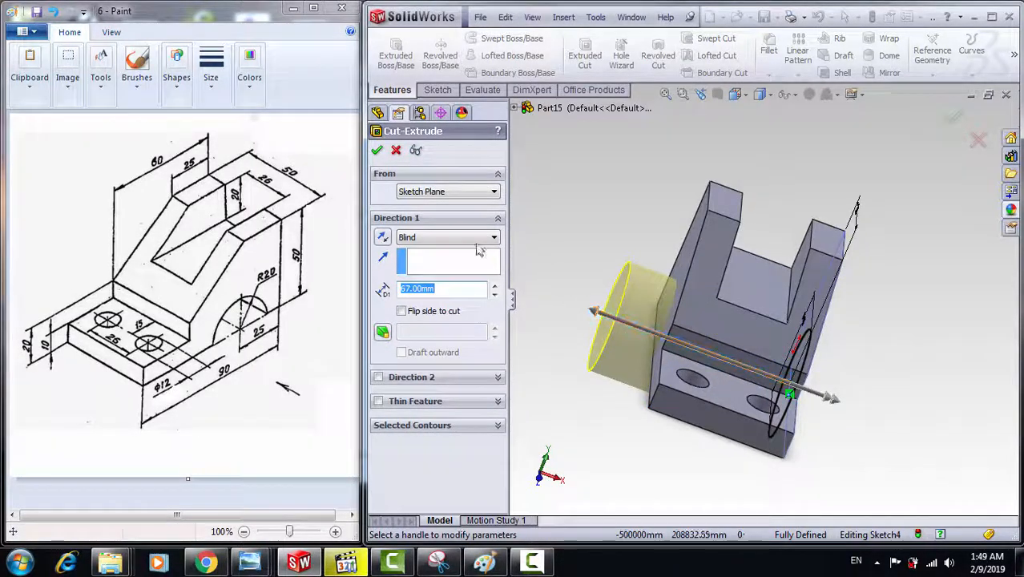
left_click(431, 238)
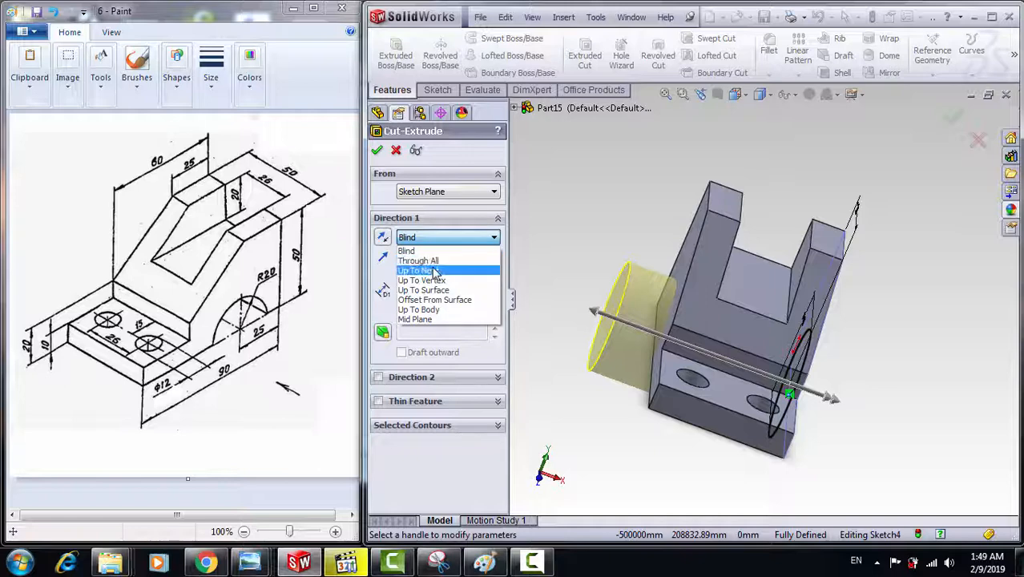
left_click(431, 262)
middle_click_drag(570, 313, 504, 272)
left_click(377, 150)
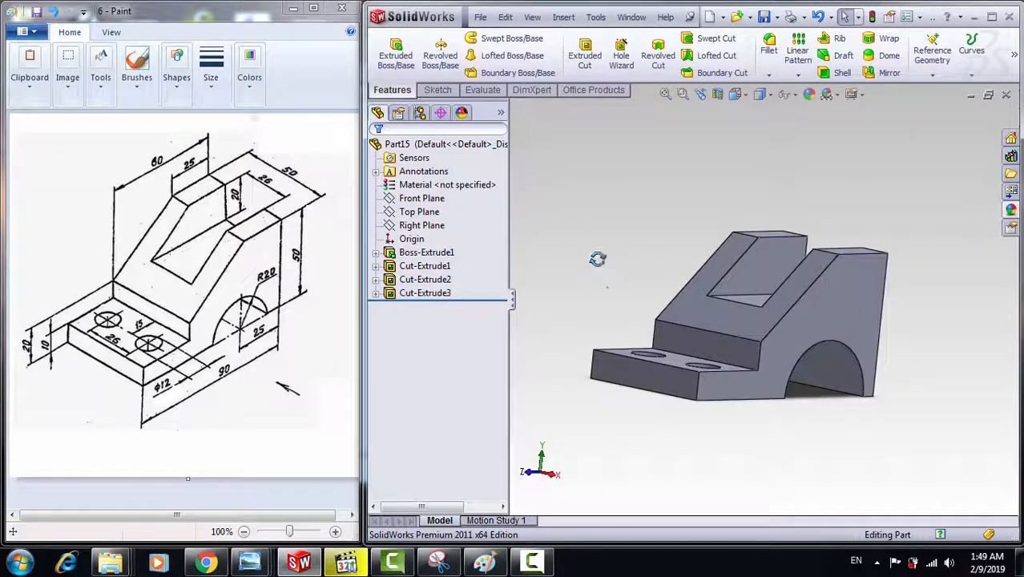
middle_click_drag(589, 237, 561, 257)
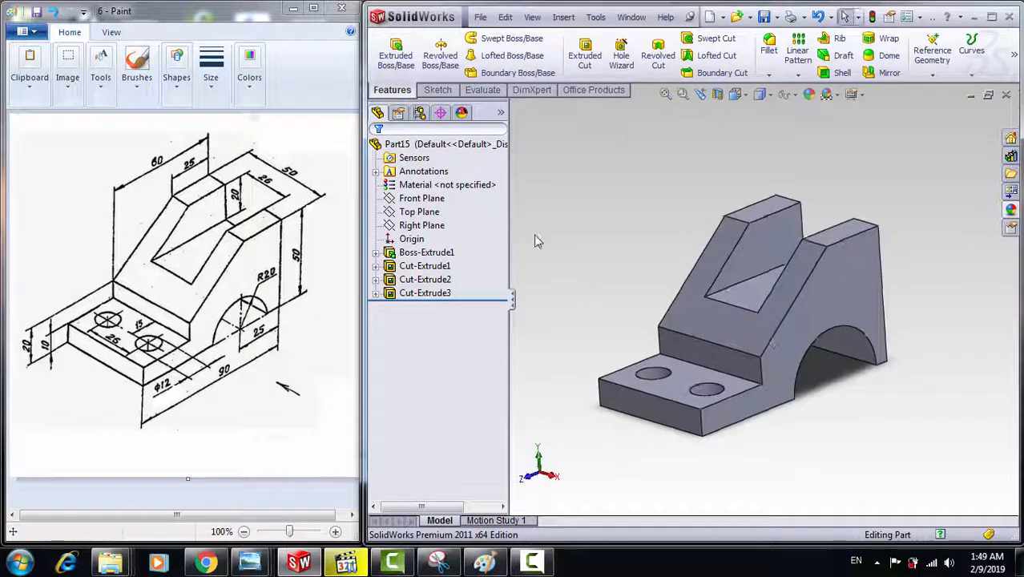
Apply a blue-violet color appearance to the whole part.
left_click(416, 144)
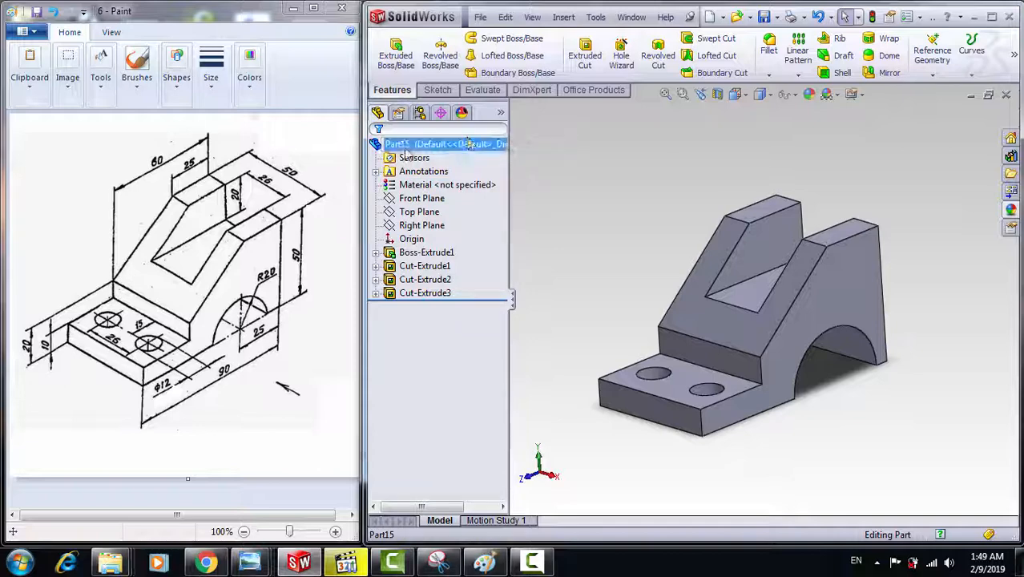
left_click(809, 94)
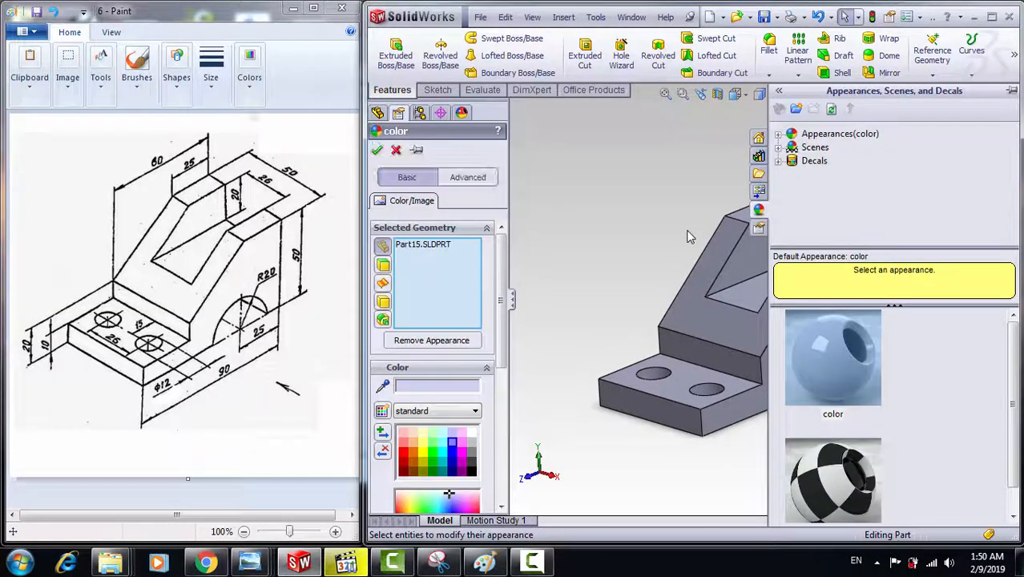
left_click(451, 443)
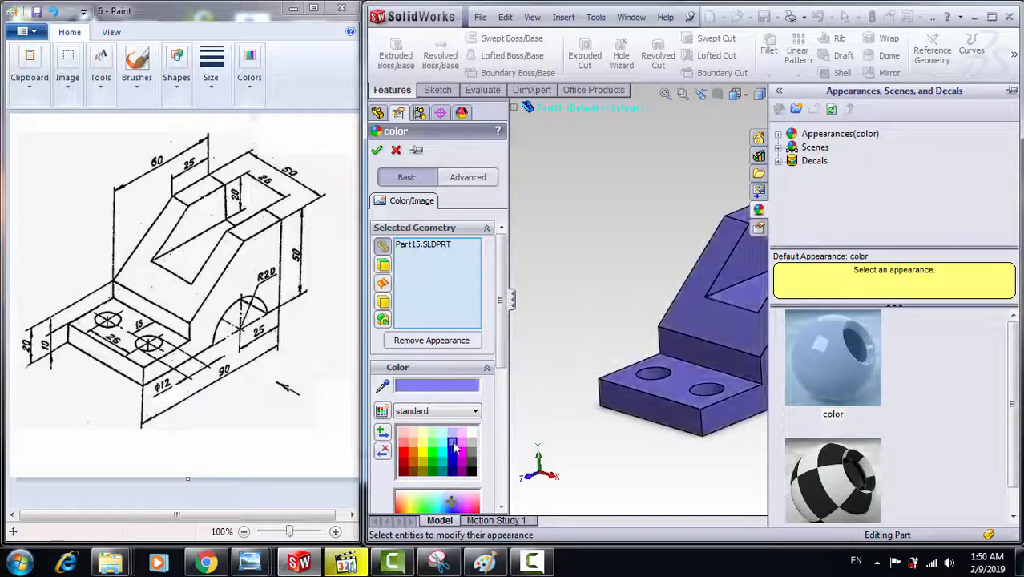
left_click(451, 502)
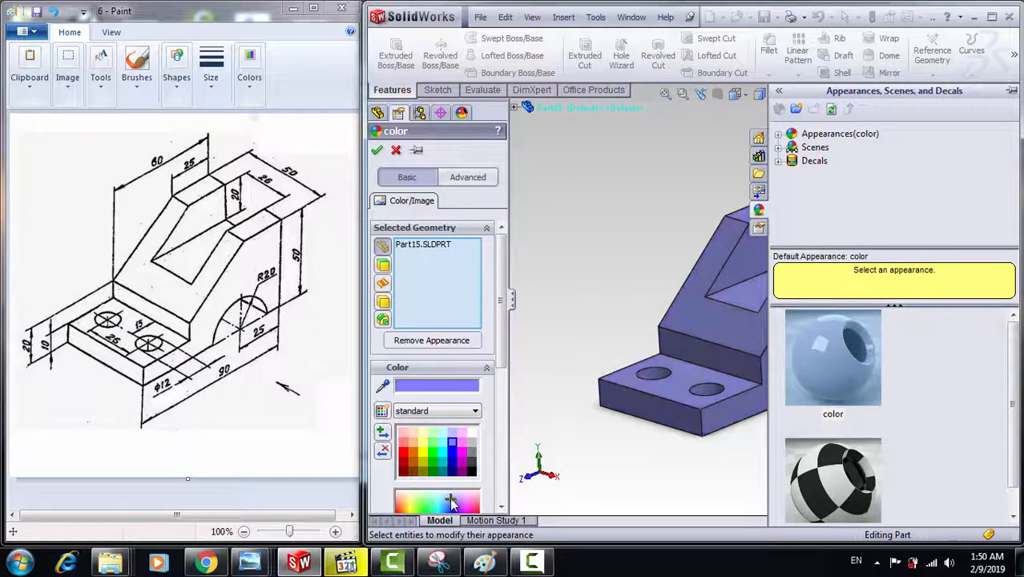
left_click(376, 151)
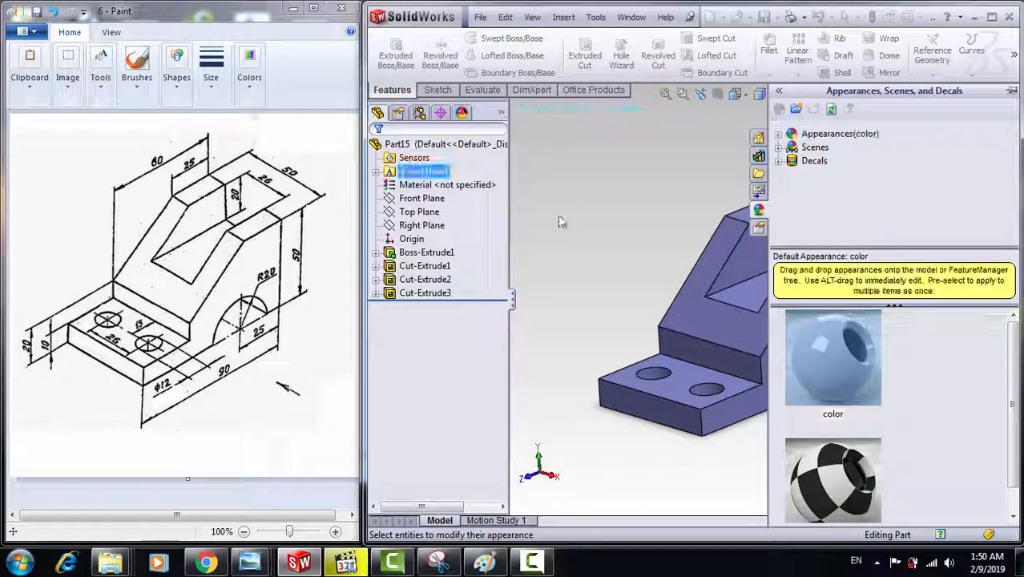
middle_click_drag(603, 297, 602, 302)
scroll(625, 290, "down", 2)
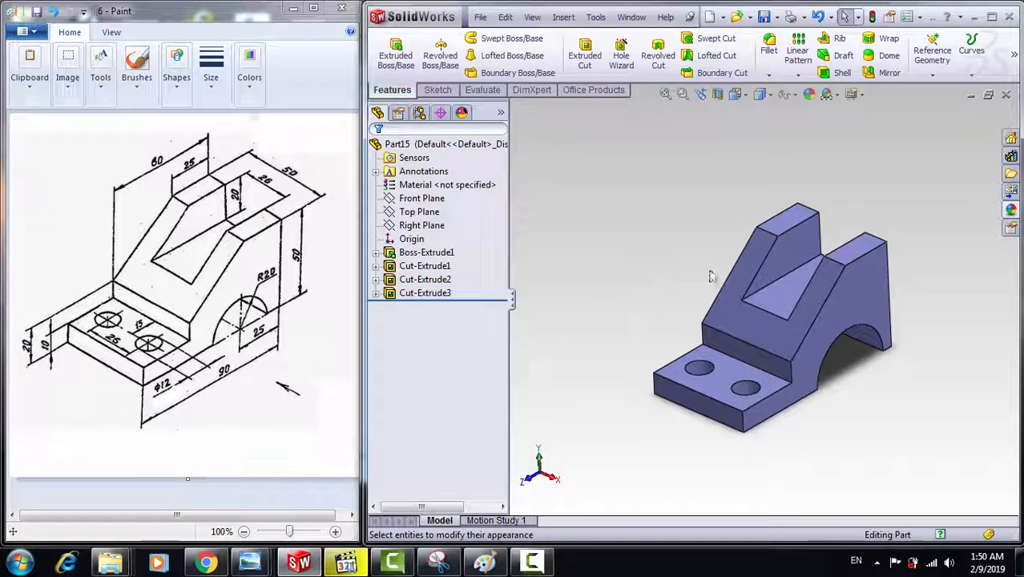